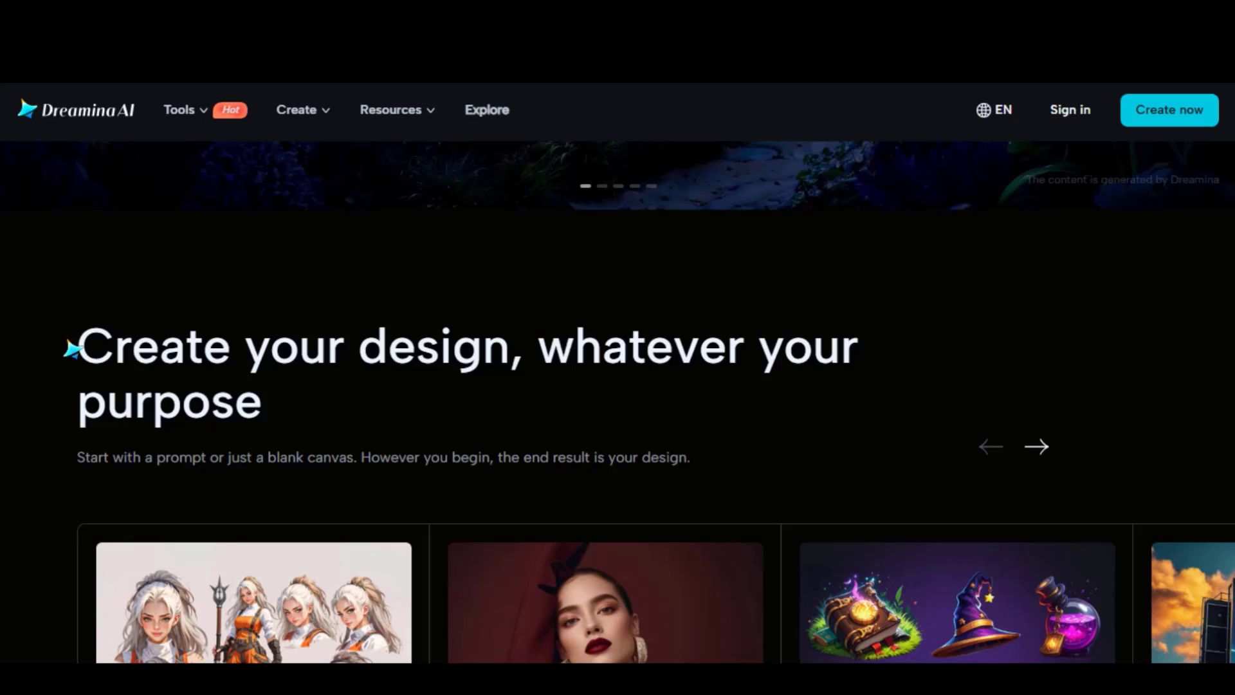
Step: Slide the landing page's design category cards forward and back
drag(71, 348, 283, 418)
Step: Scroll down through the landing page's feature sections
scroll(283, 418, down, 5)
click(1046, 154)
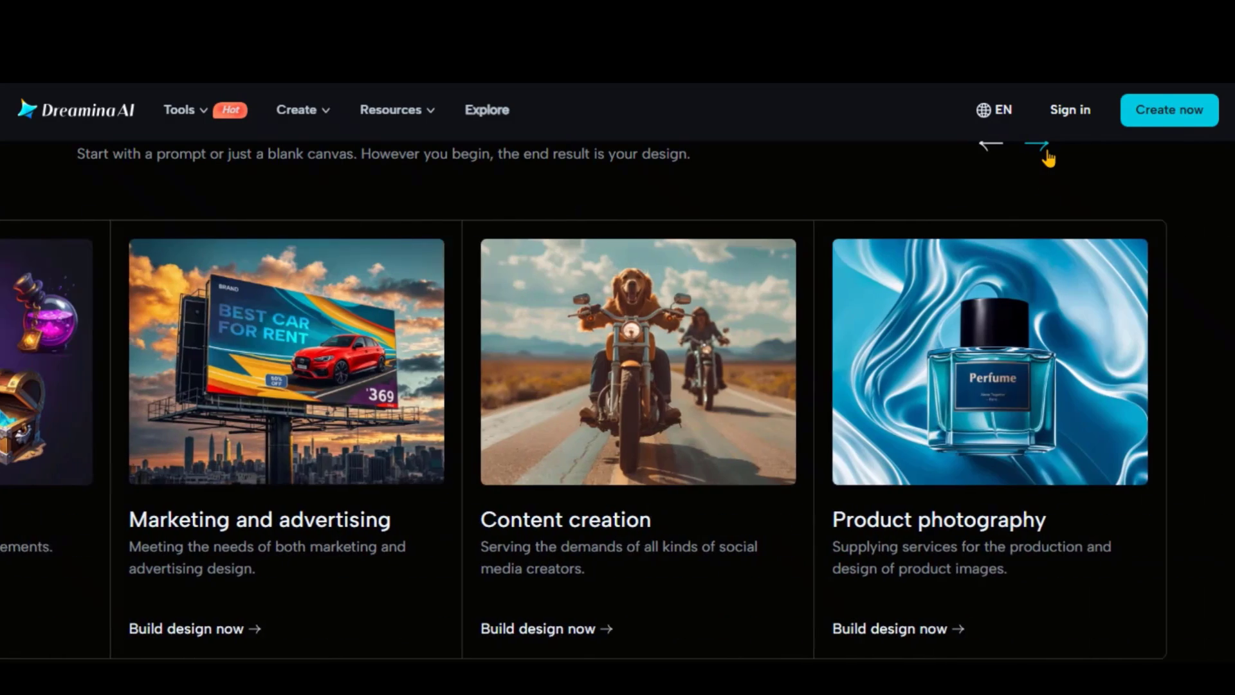
click(991, 145)
scroll(745, 353, down, 7)
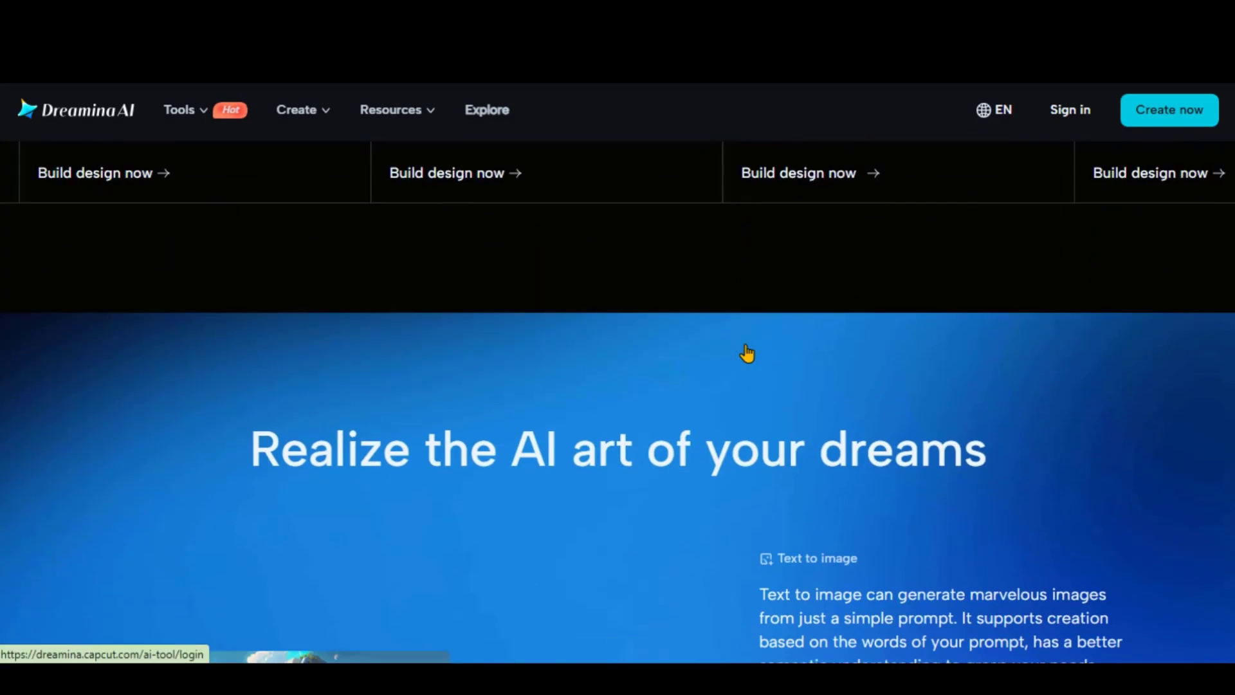
scroll(749, 354, down, 5)
scroll(736, 305, down, 5)
scroll(737, 305, down, 5)
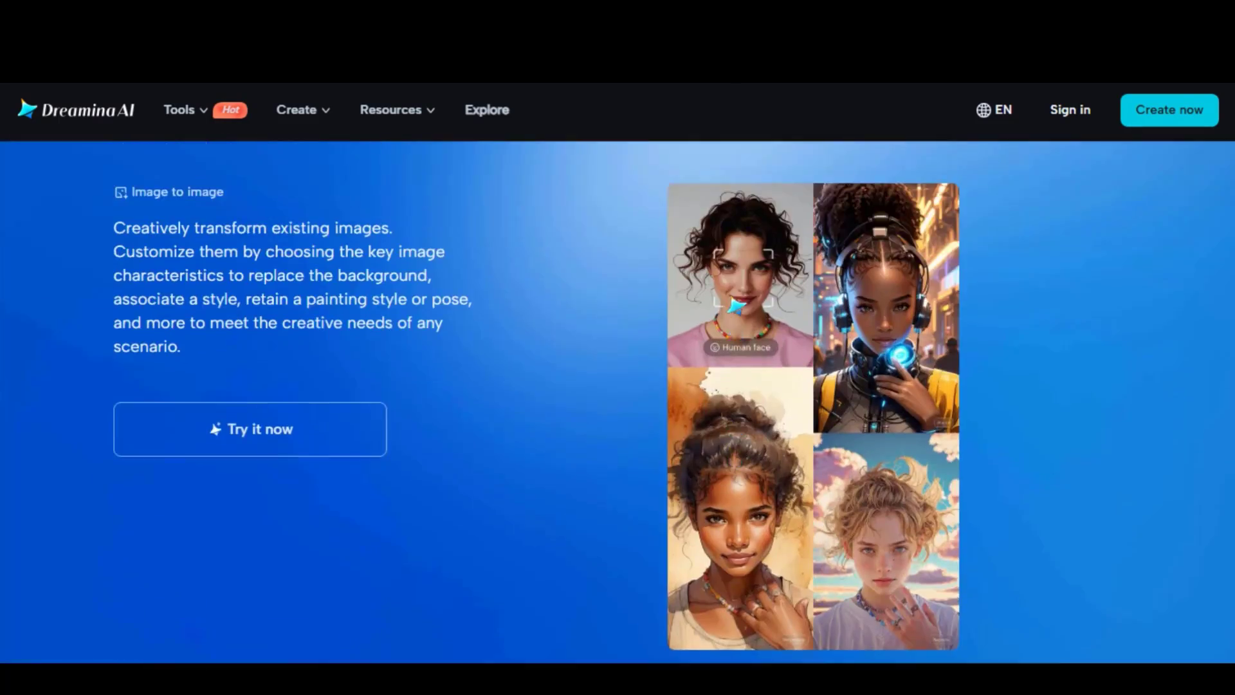
scroll(736, 305, down, 6)
scroll(737, 305, down, 6)
scroll(737, 305, down, 3)
scroll(737, 305, down, 3)
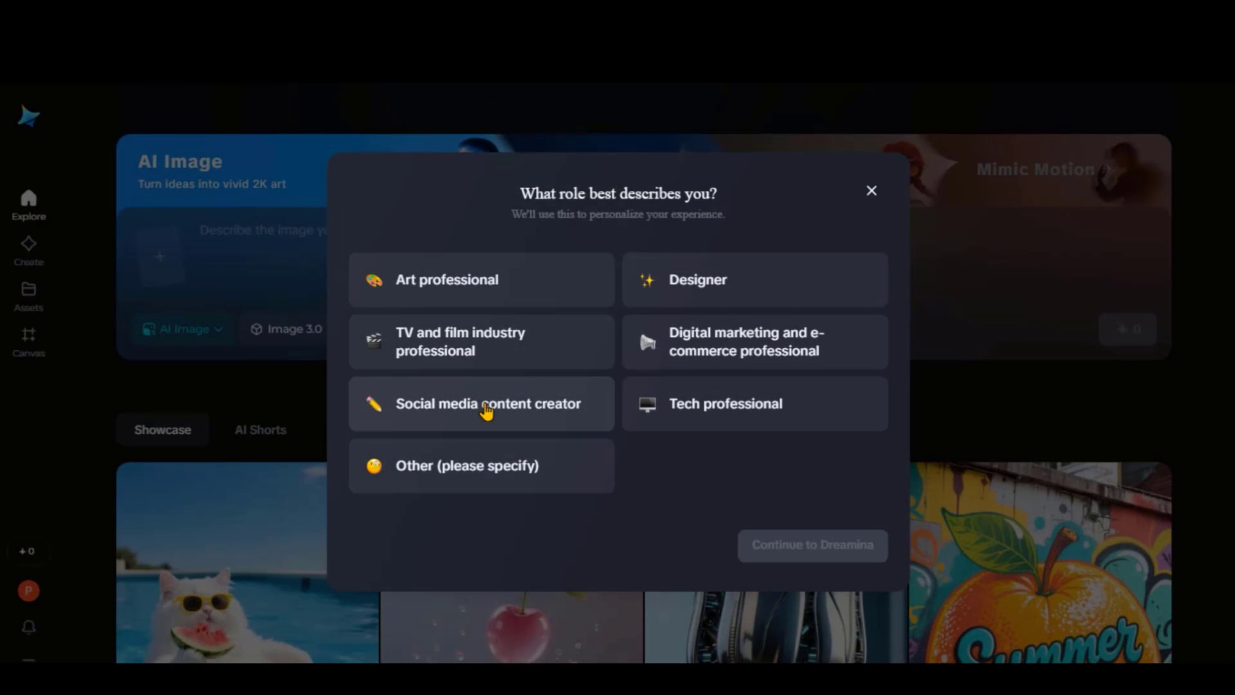
Step: Choose 'Social media content creator' as the role in the onboarding question
click(488, 405)
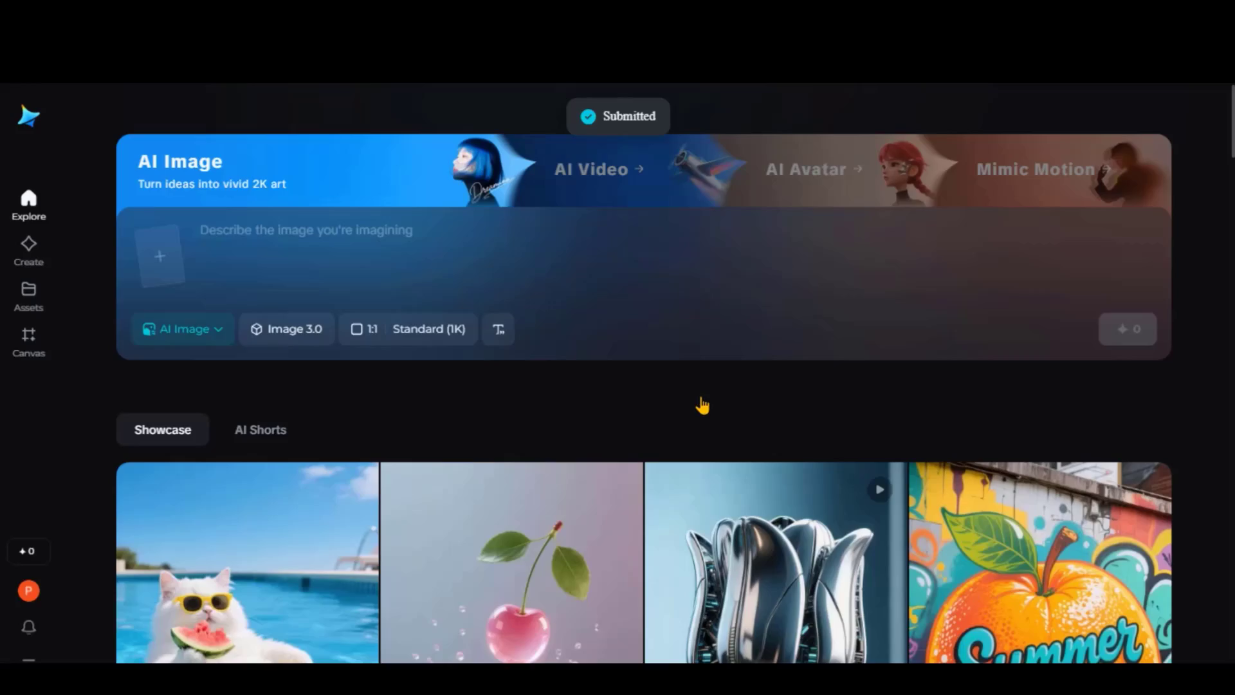
scroll(703, 406, down, 5)
scroll(664, 347, down, 5)
scroll(655, 339, down, 5)
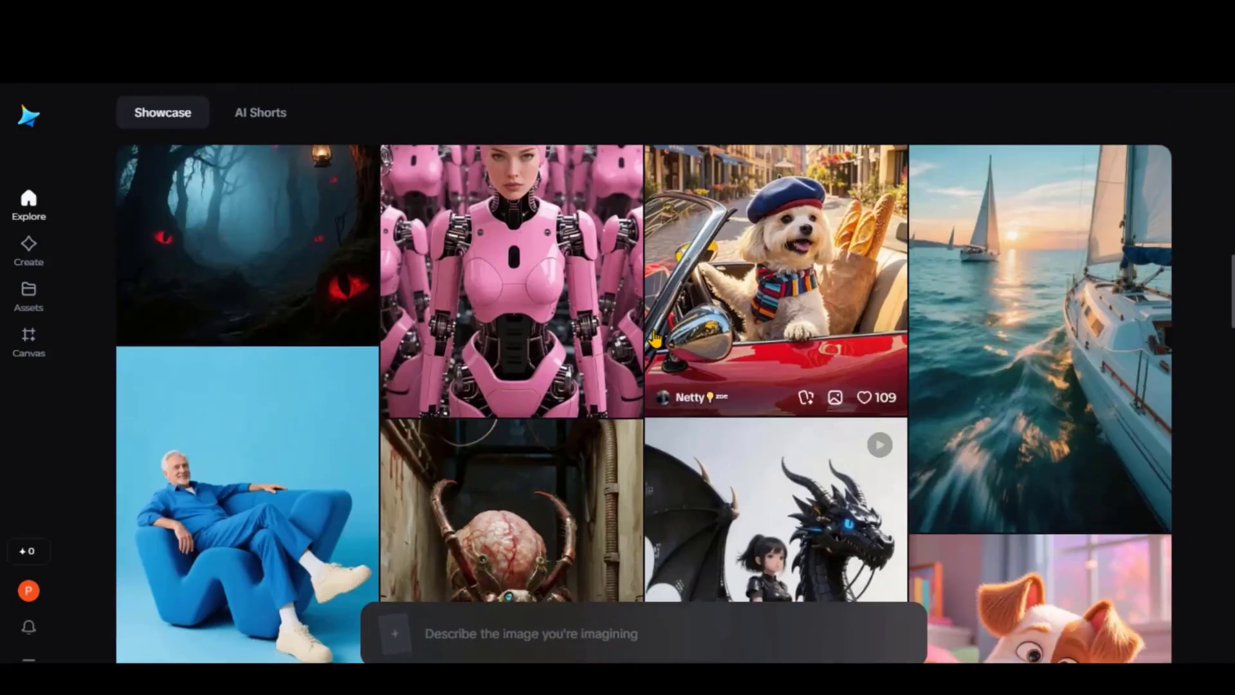
Step: Scroll through the Showcase gallery on Explore
scroll(655, 339, down, 5)
scroll(655, 339, down, 5)
scroll(655, 339, down, 5)
scroll(654, 339, down, 5)
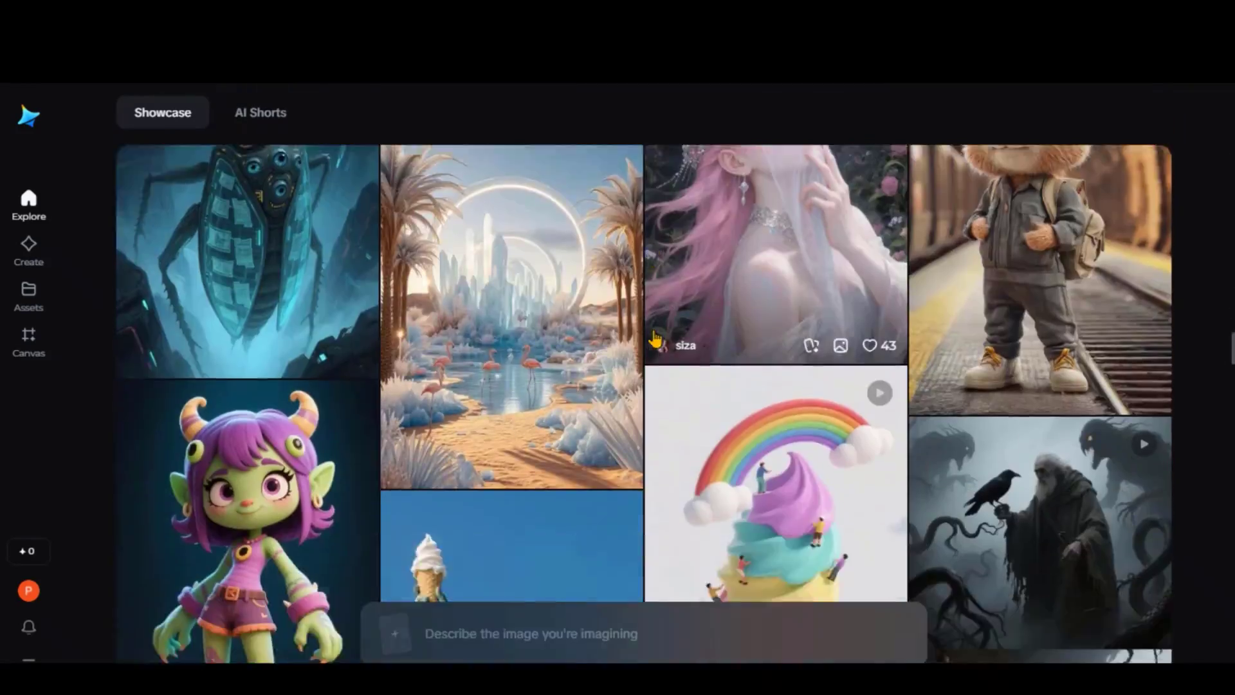
scroll(654, 339, down, 5)
scroll(655, 339, down, 5)
scroll(655, 339, down, 5)
scroll(654, 339, down, 5)
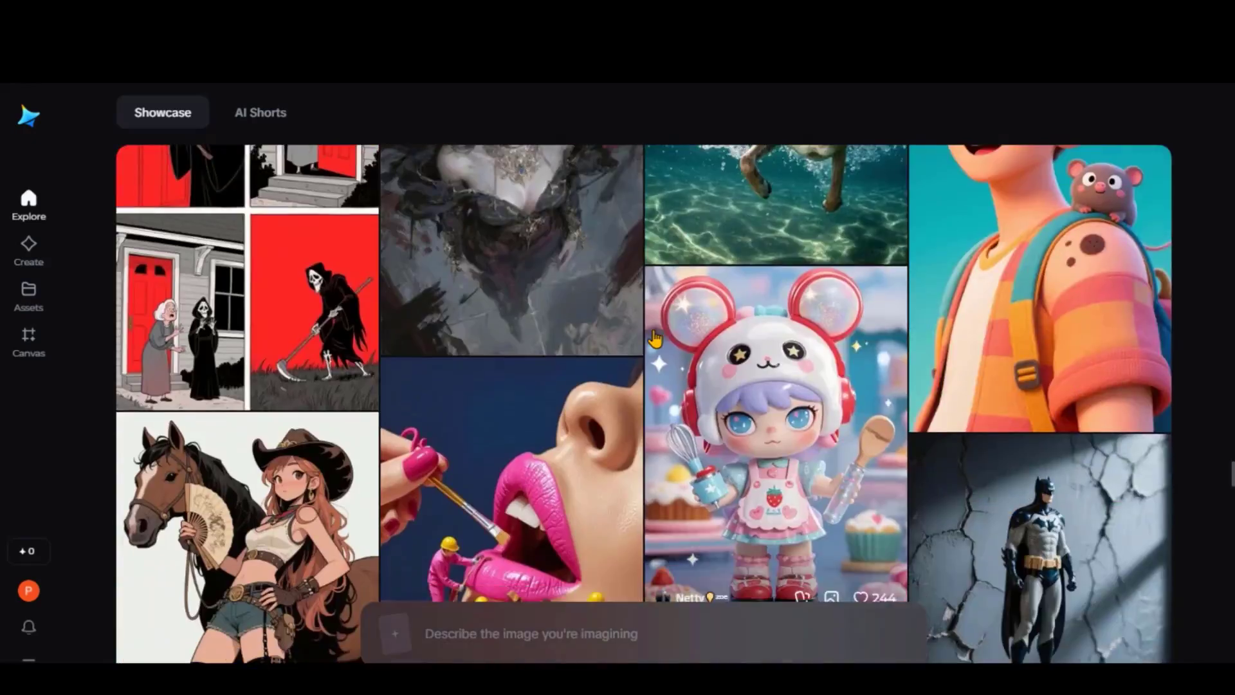
scroll(655, 339, down, 5)
scroll(654, 339, down, 5)
scroll(655, 339, down, 5)
scroll(654, 339, down, 5)
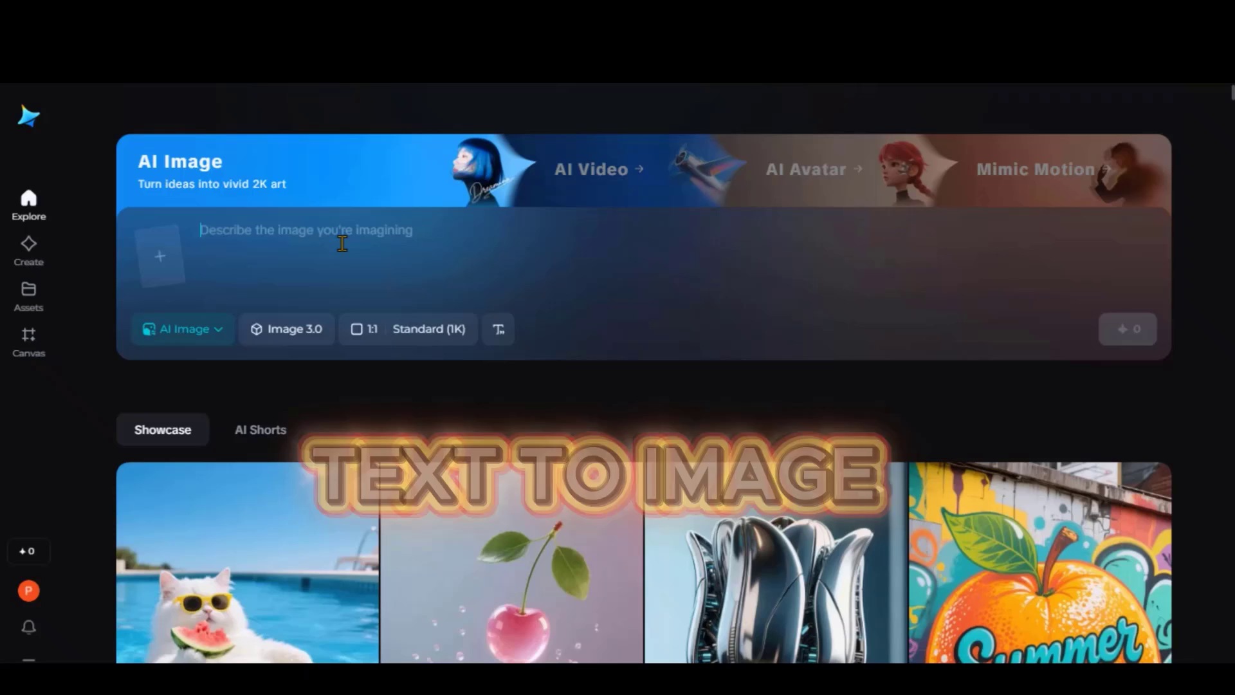
Step: Paste the hyper-realistic steaming coffee cup on a rustic table prompt
click(341, 244)
text(A hyper-realistic image of a steaming cup of coffee on a rustic wooden table, with visible steam swirls, coffee beans scattered around, and warm morning sunlight streaming through a nearby window.)
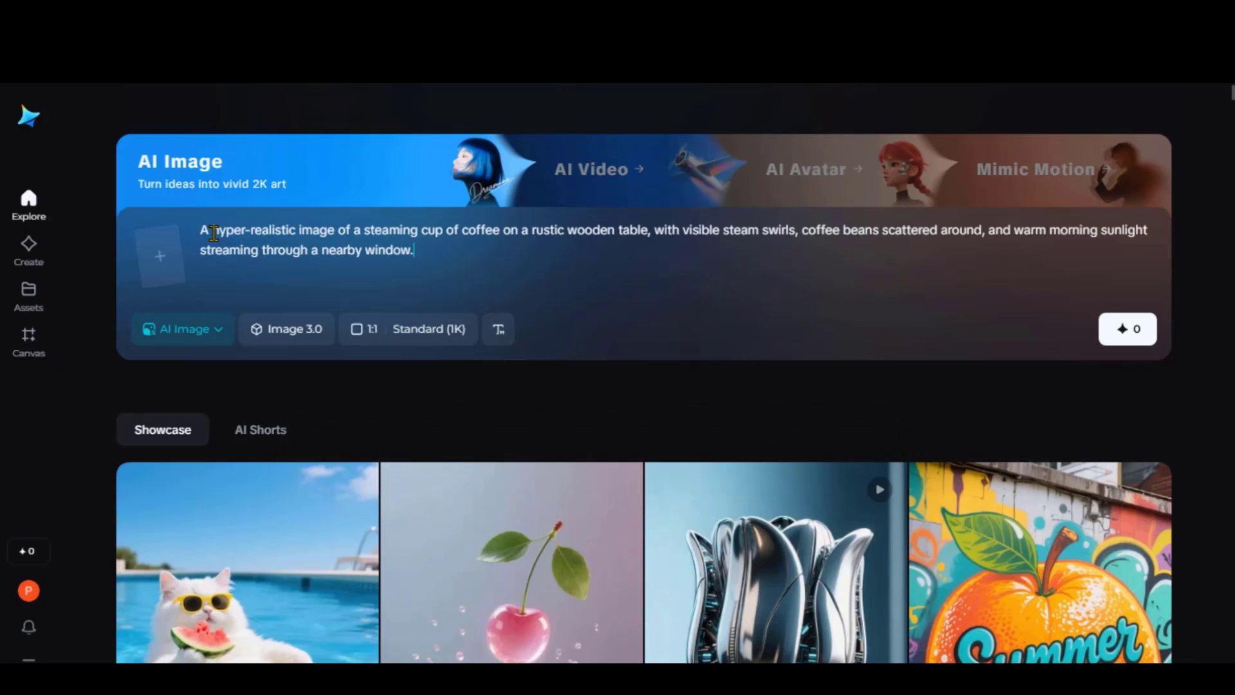
triple_click(324, 232)
click(361, 232)
Step: Set the image size to 16:9 at Standard (1K) resolution
click(392, 333)
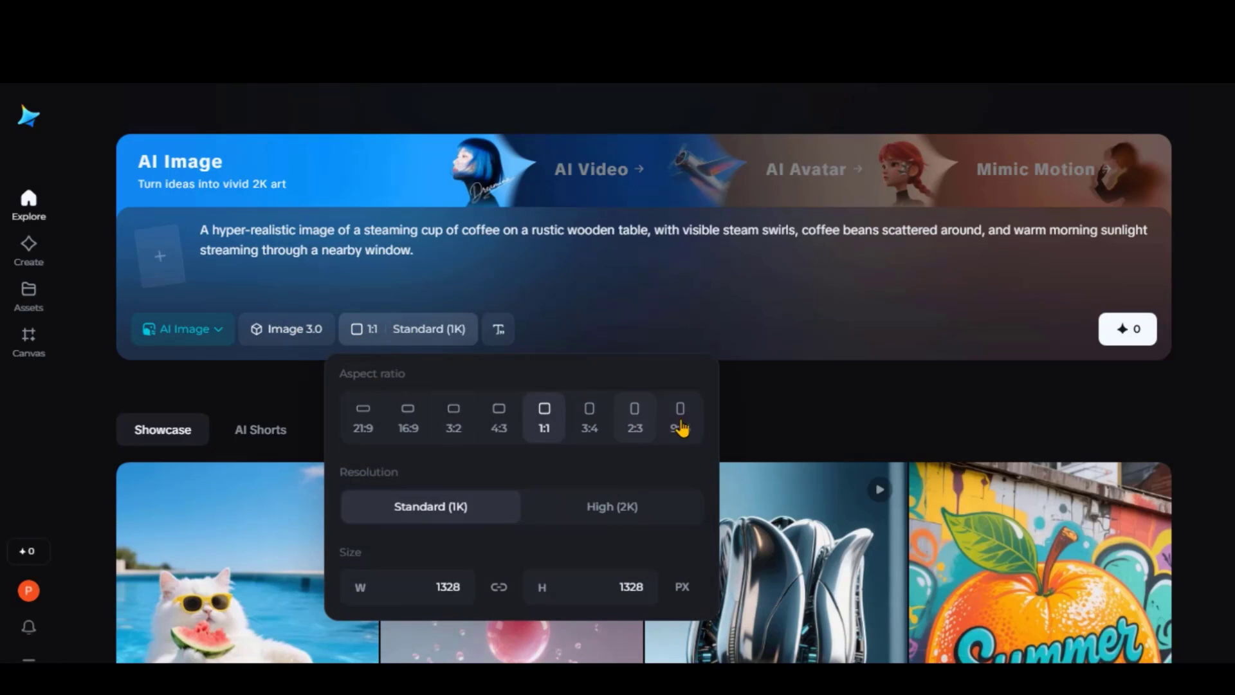
click(408, 421)
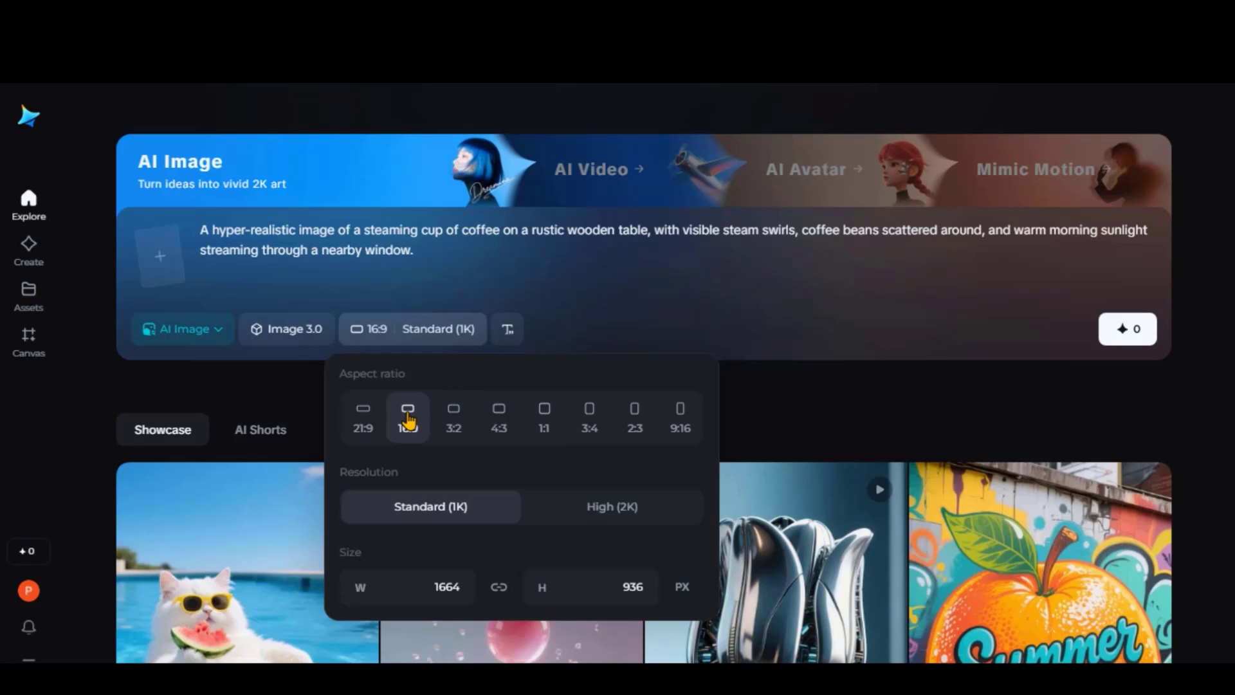
click(627, 509)
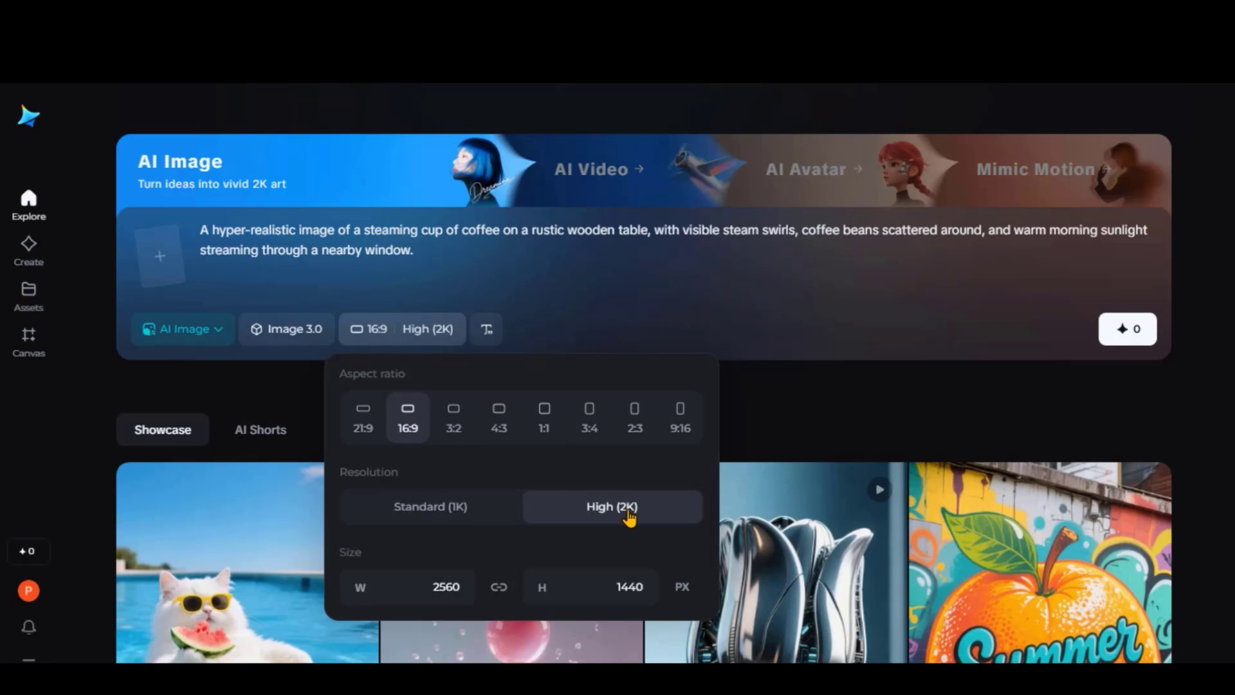
click(418, 515)
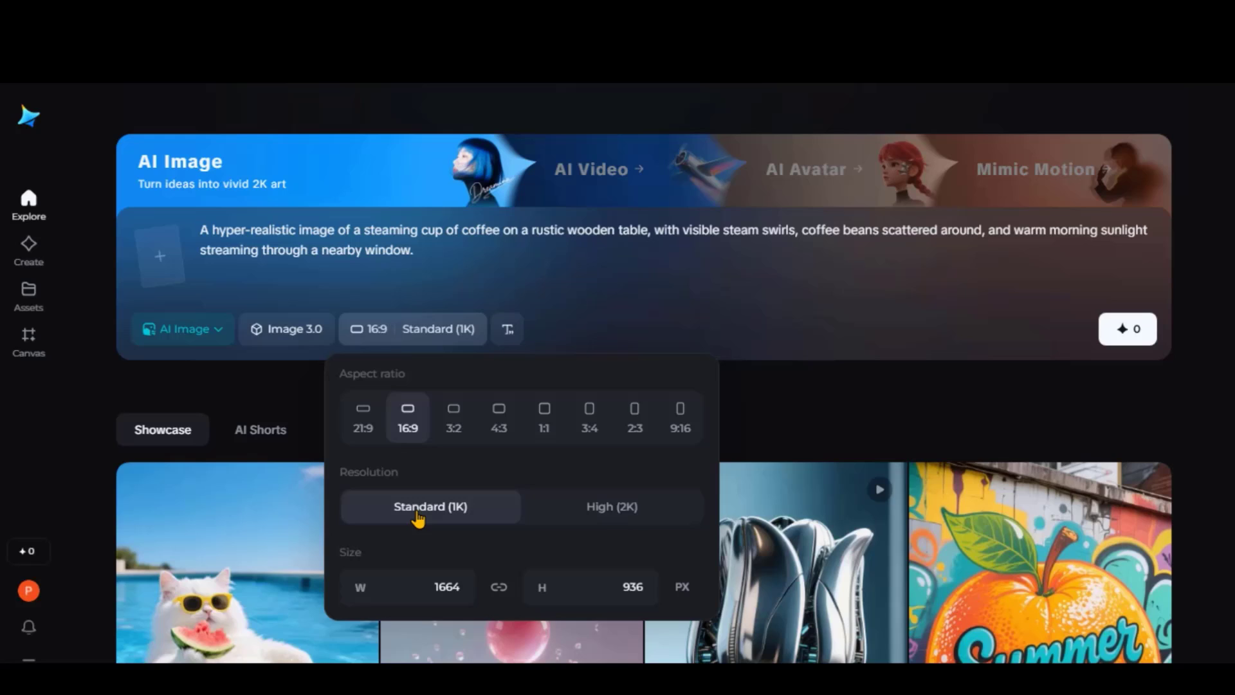
click(589, 513)
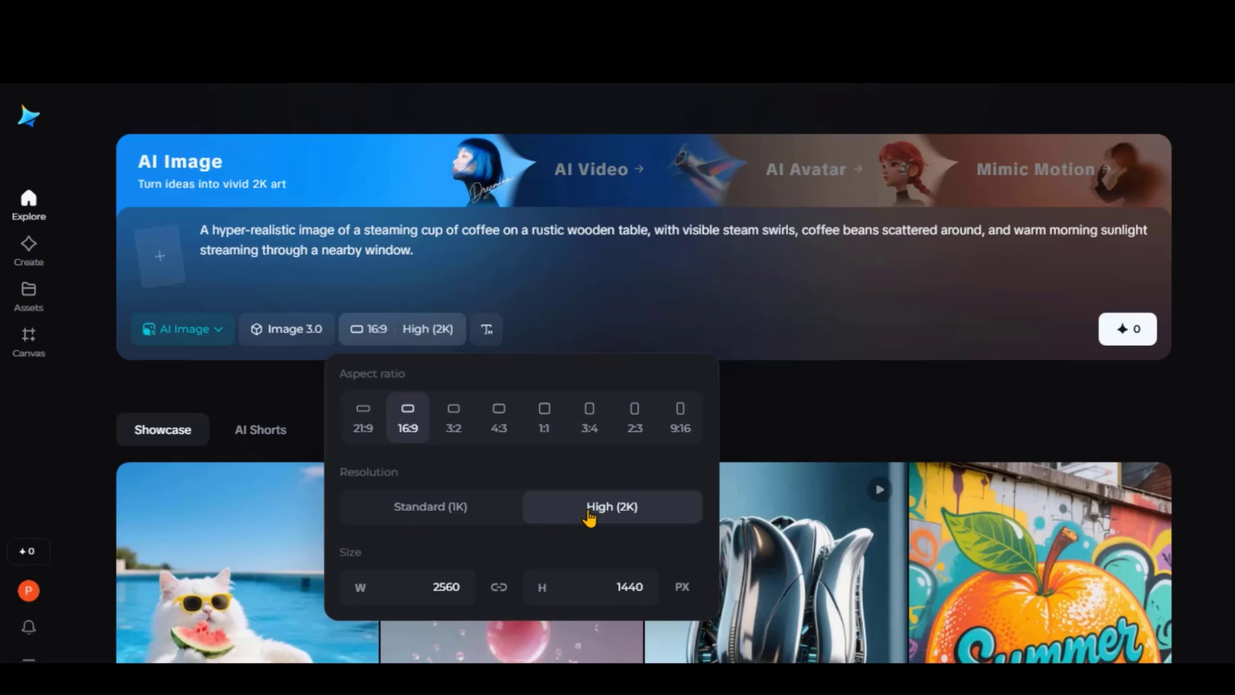
click(479, 508)
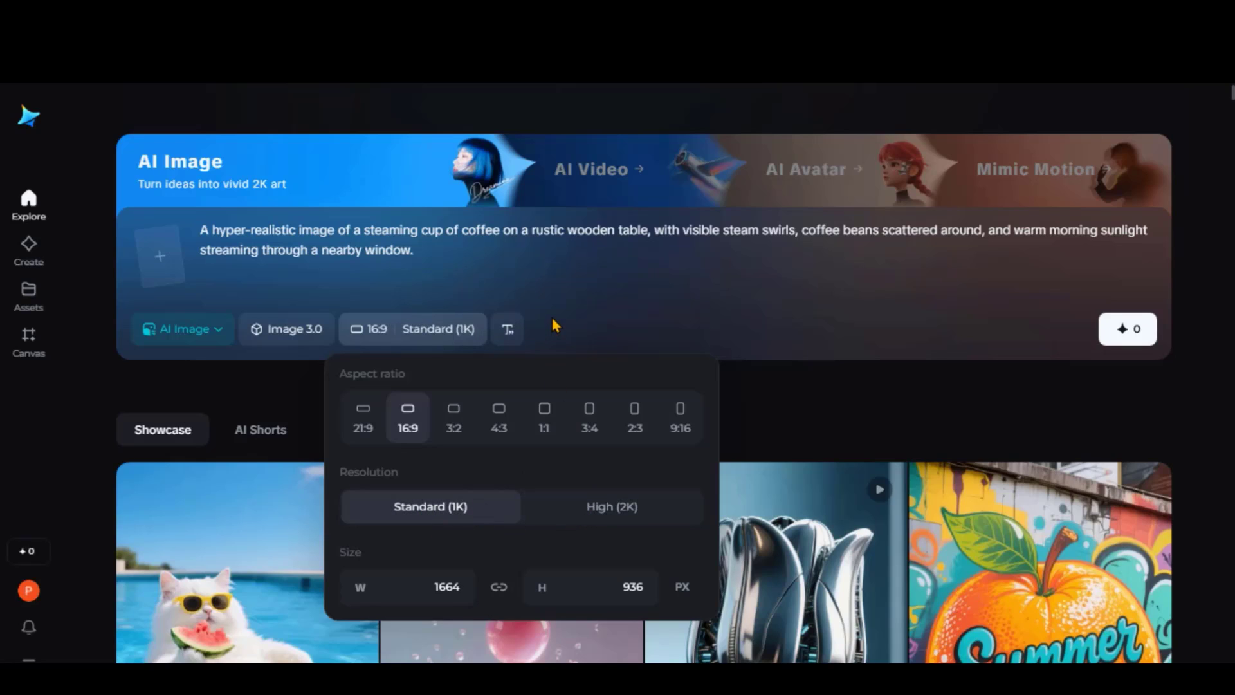
click(498, 587)
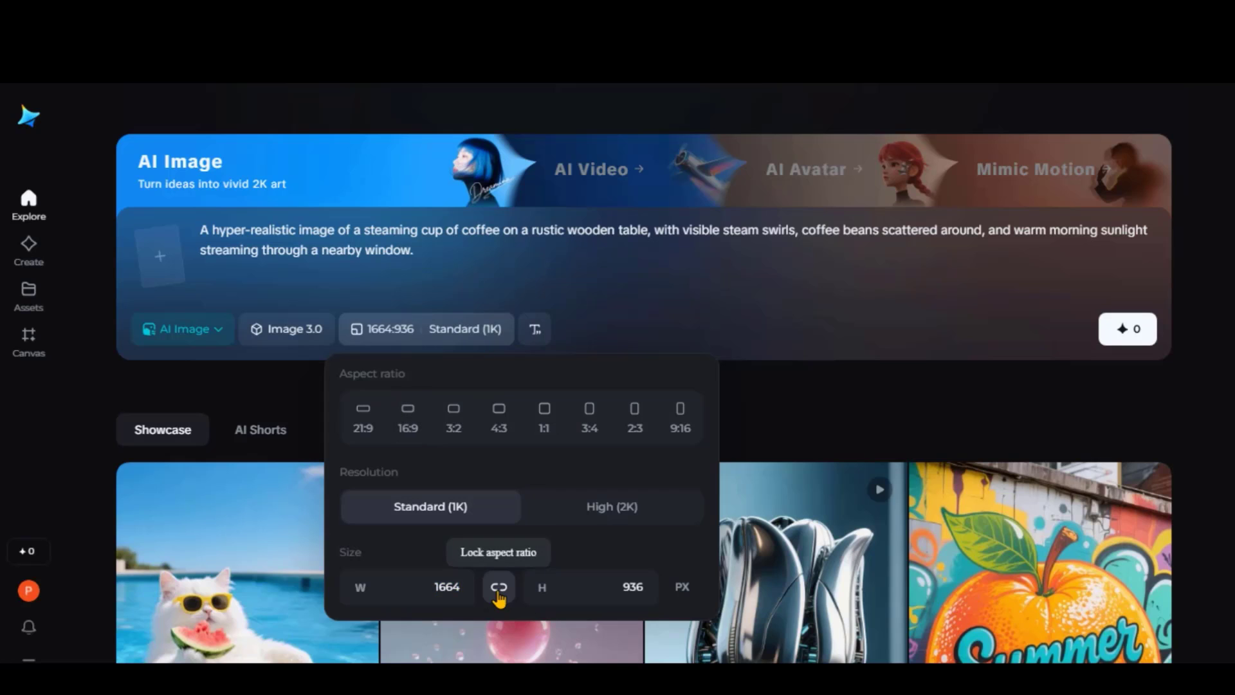
click(408, 419)
click(892, 293)
Step: Generate the four coffee-cup images and preview each one in turn
click(1128, 330)
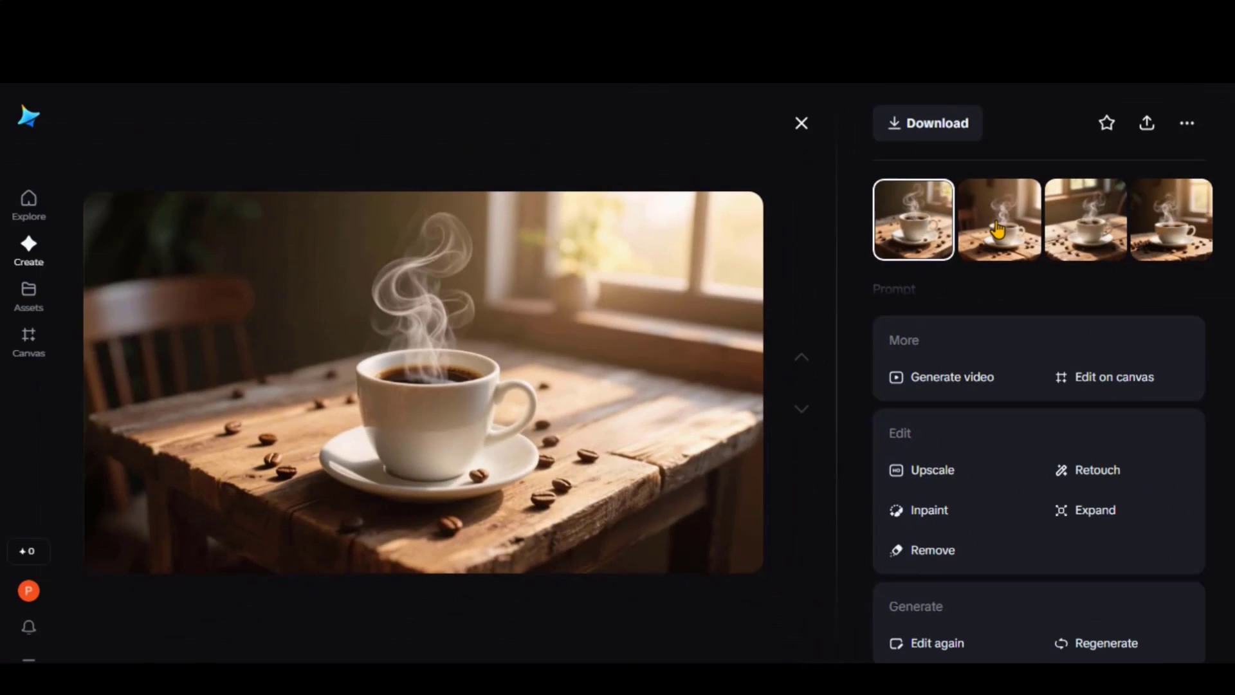
click(997, 230)
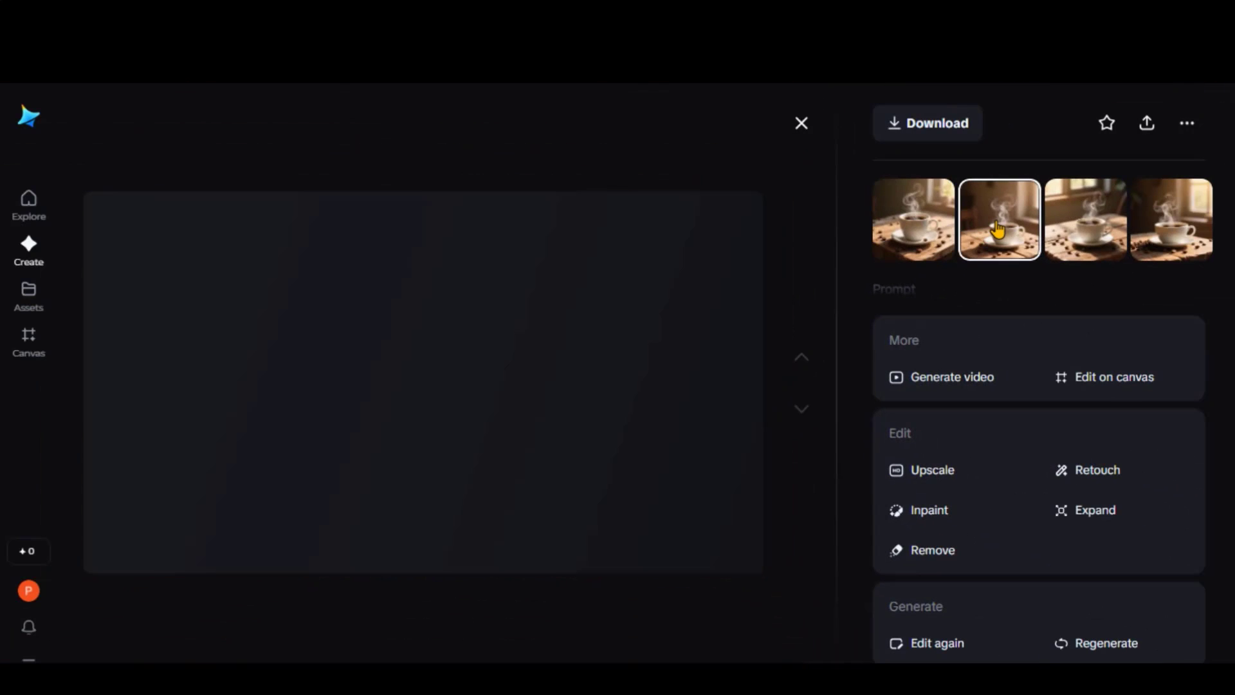
click(1080, 219)
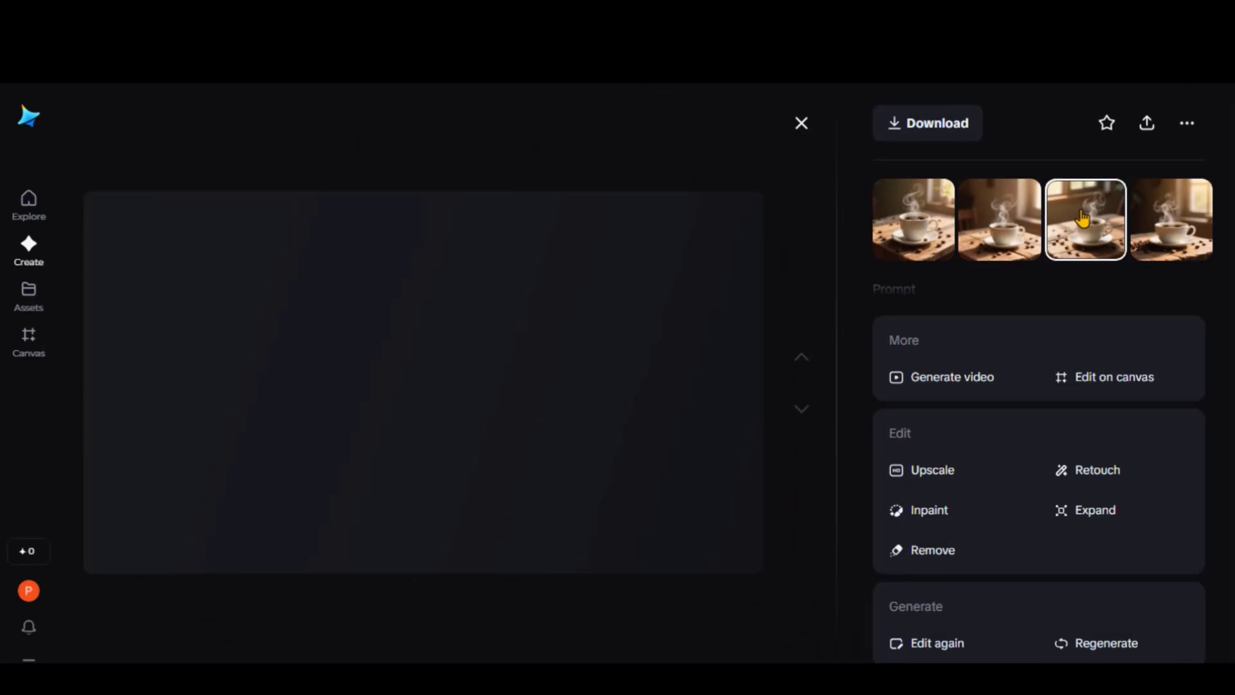
click(1172, 227)
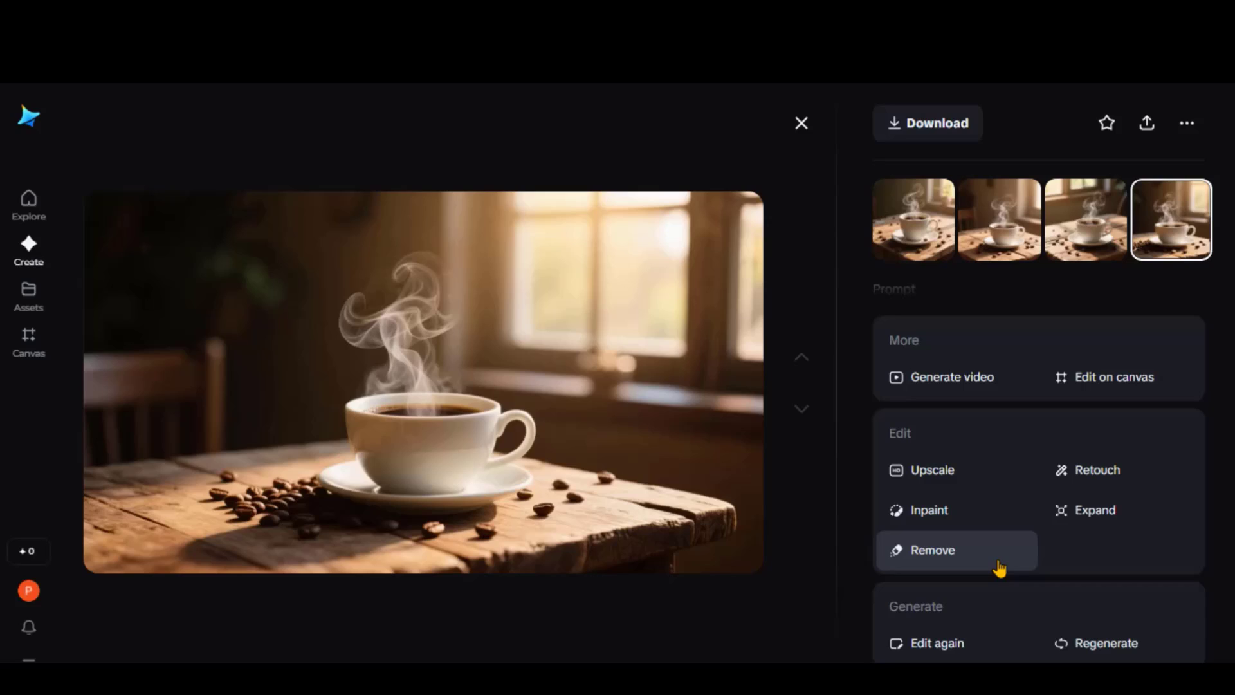
scroll(921, 618, down, 1)
click(921, 617)
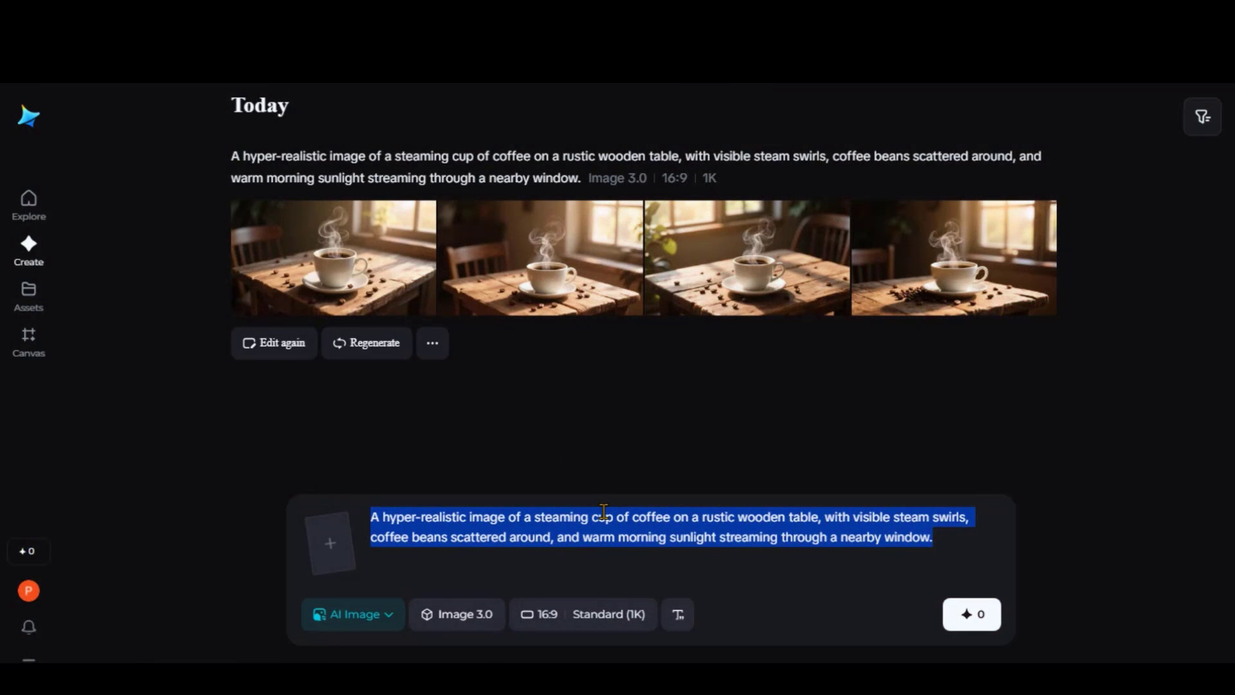
Step: Replace the prompt with the Studio Ghibli boy-and-robot under a giant mushroom description
text(A Studio Ghibli-style illustration of a small boy and his robot friend sitting under a giant mushroom during a gentle rain, with soft colors and a dreamy atmosphere.)
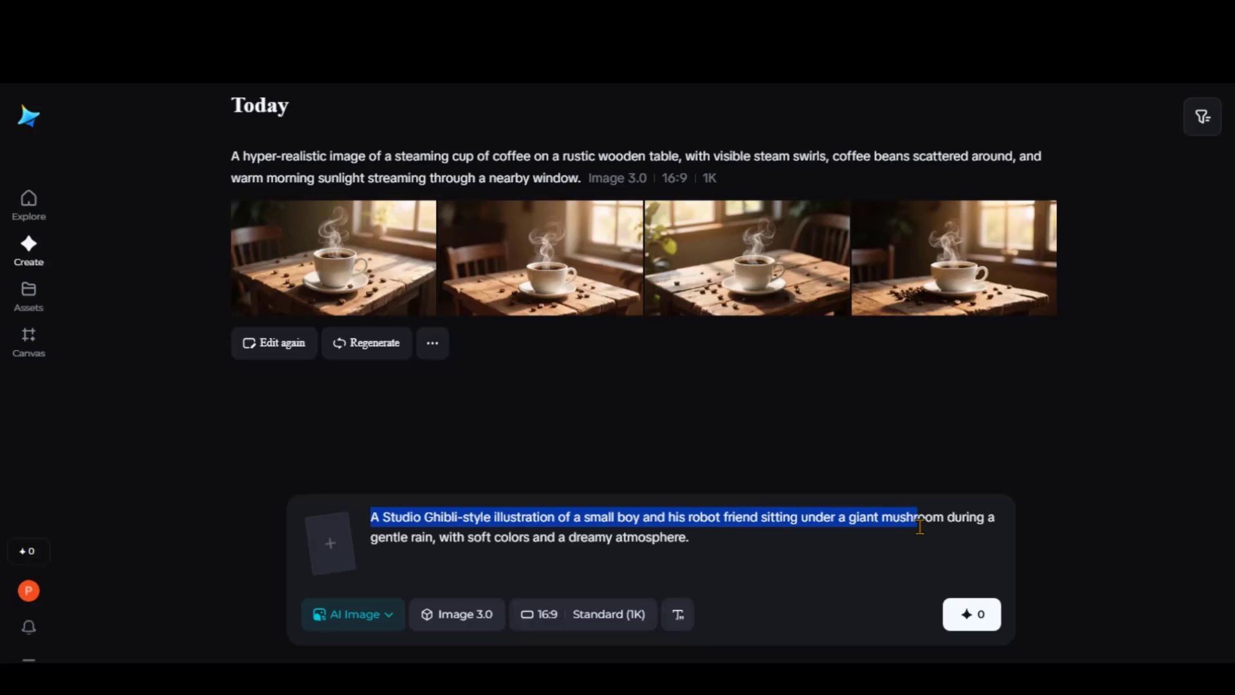
drag(920, 526, 928, 538)
click(716, 546)
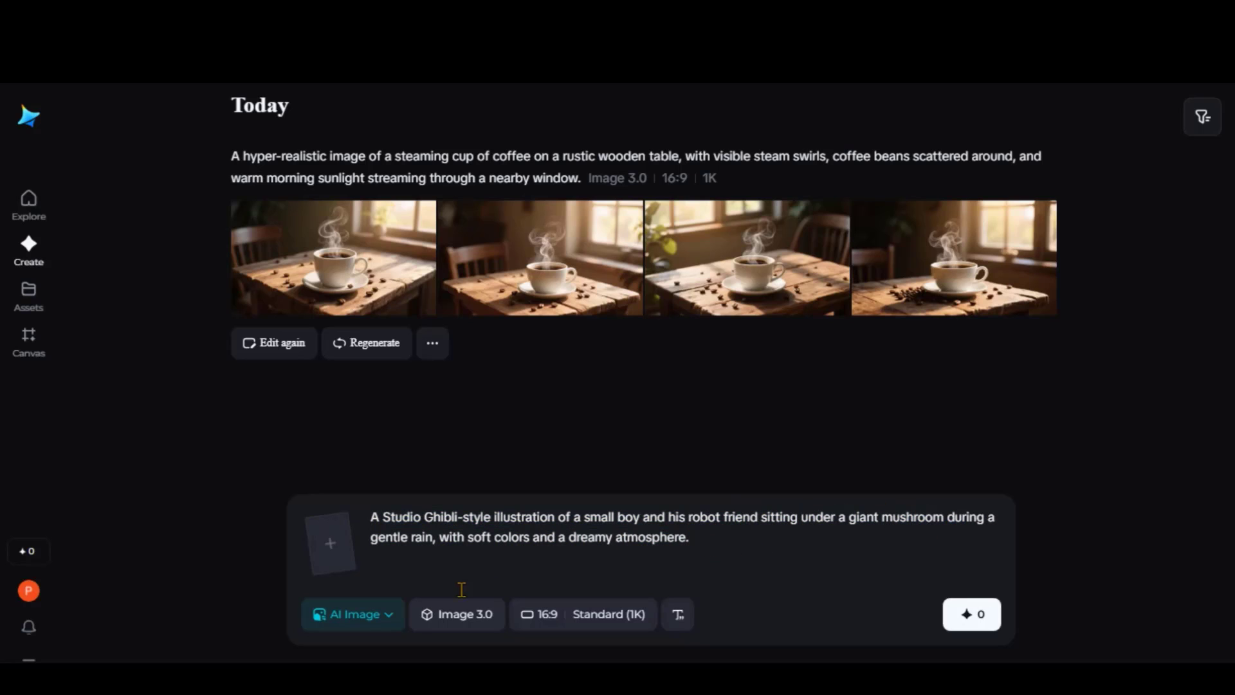
Step: Keep the Image 3.0 model, set High (2K) resolution, and generate
click(468, 617)
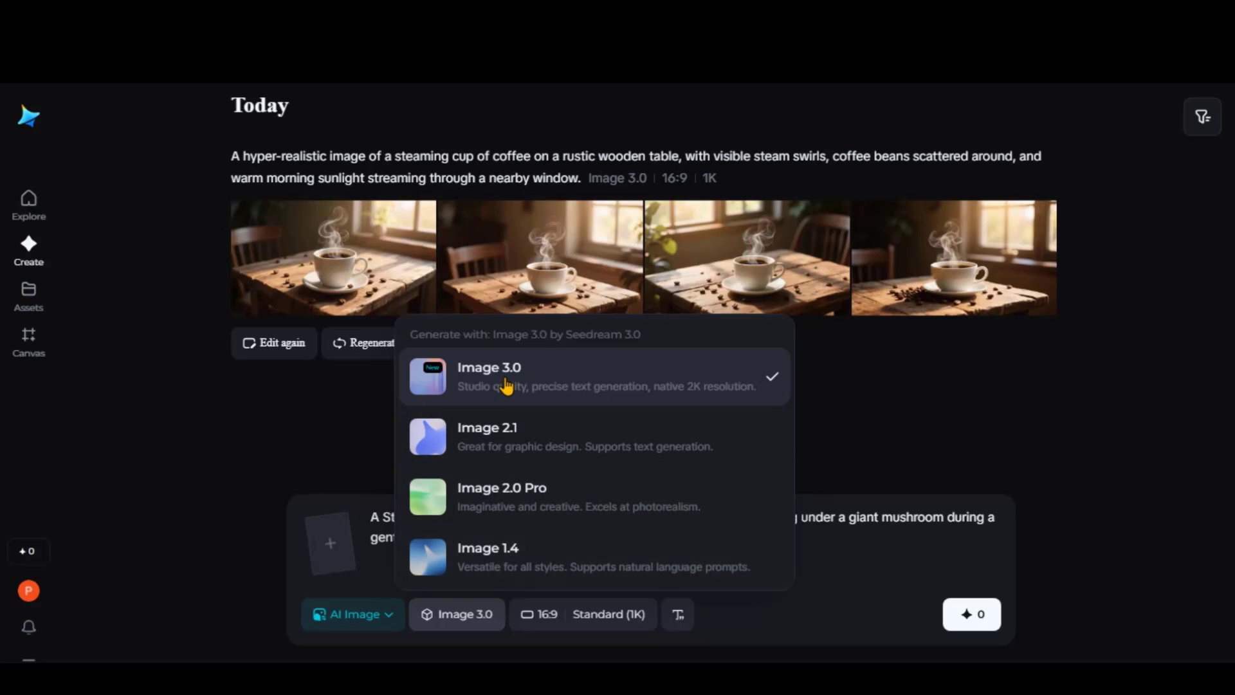
click(479, 386)
click(626, 611)
click(796, 478)
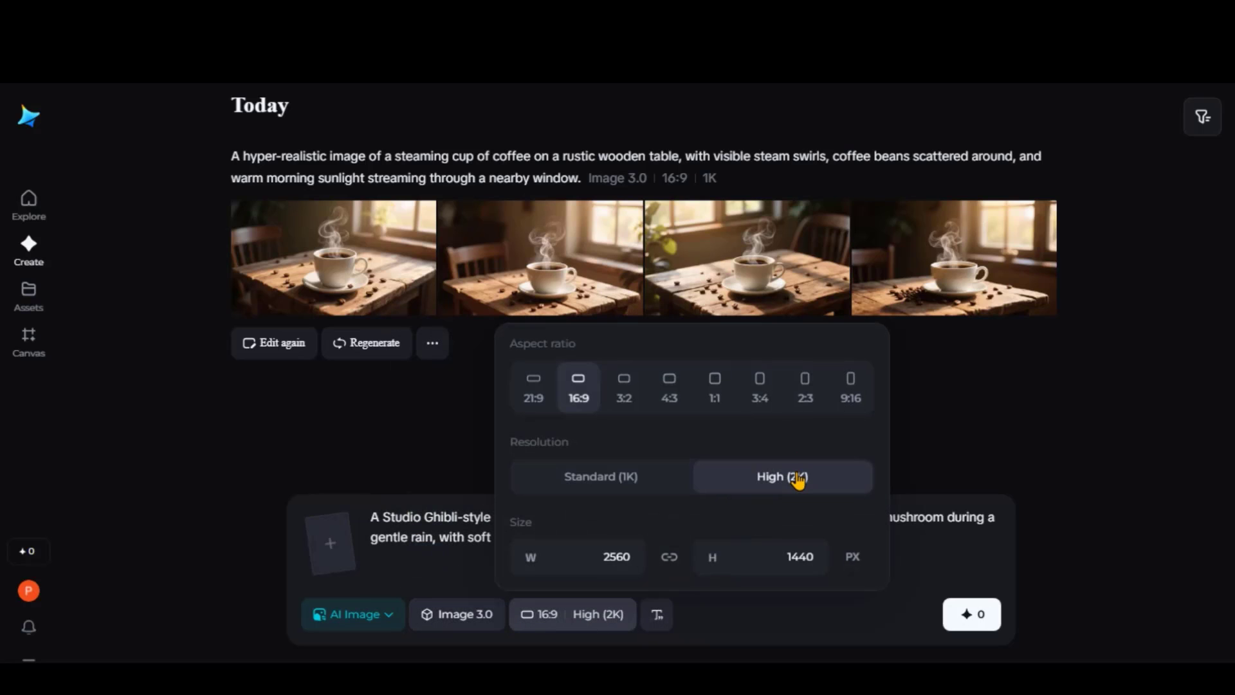
click(830, 554)
click(968, 615)
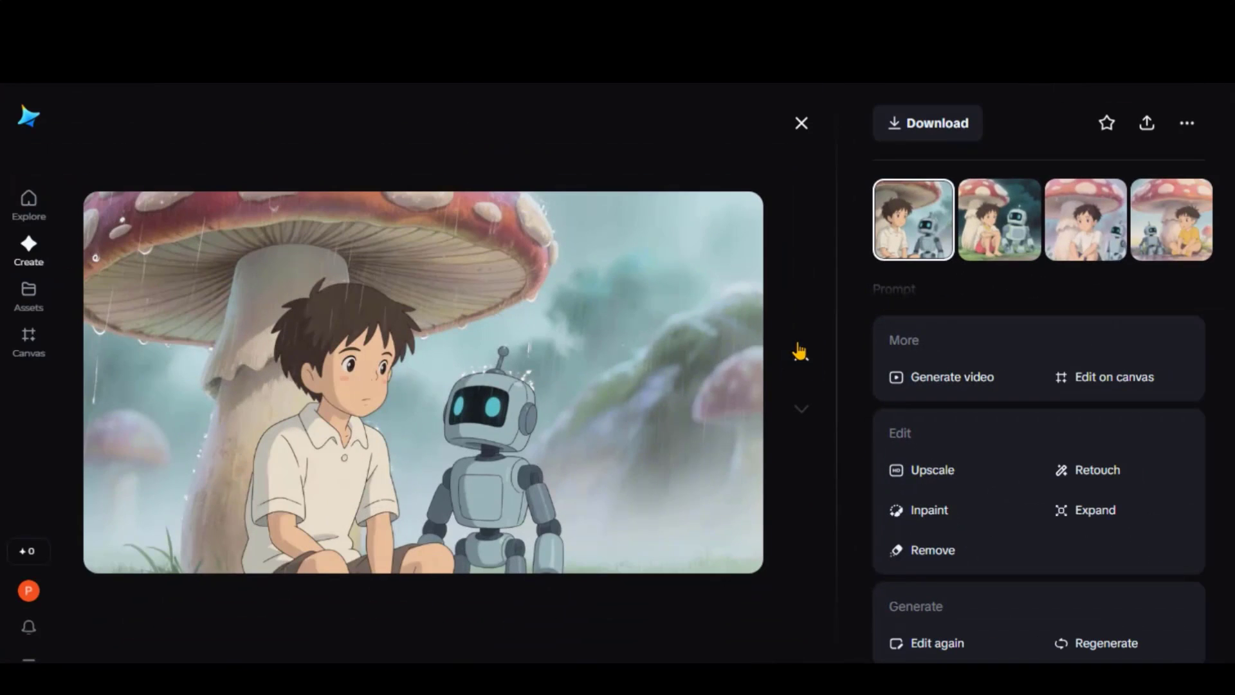
Step: Preview the second, third and fourth Ghibli images
click(1007, 236)
click(1079, 231)
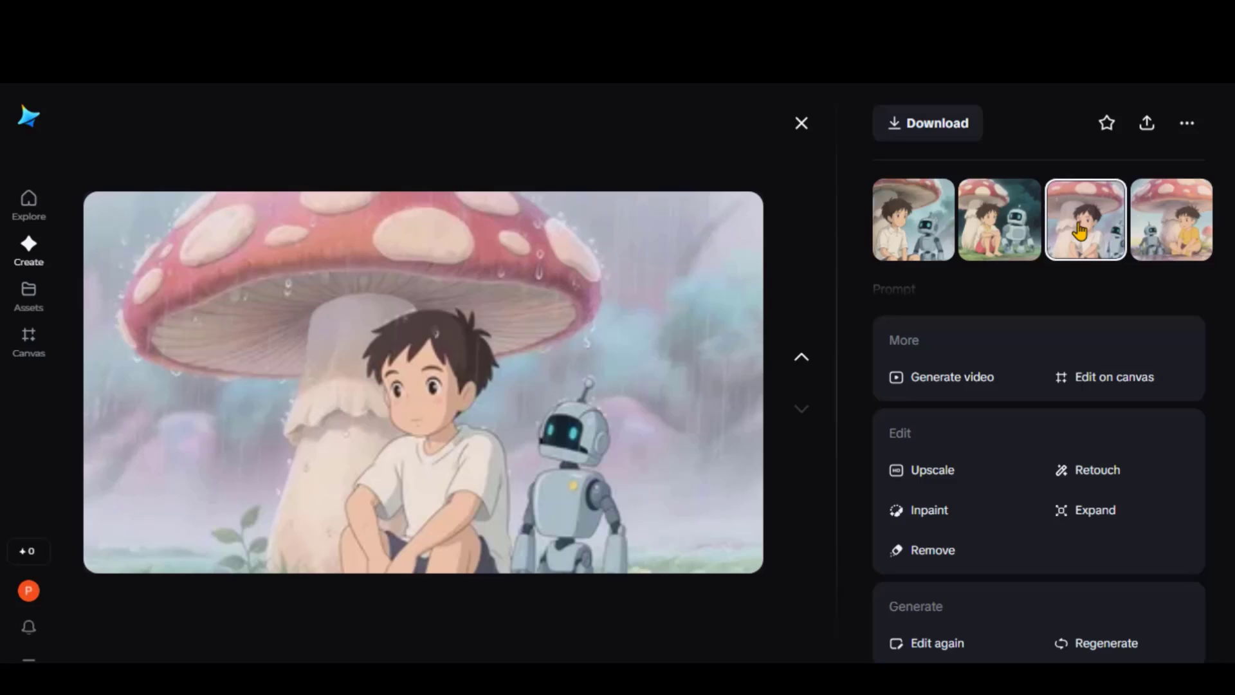
click(1169, 237)
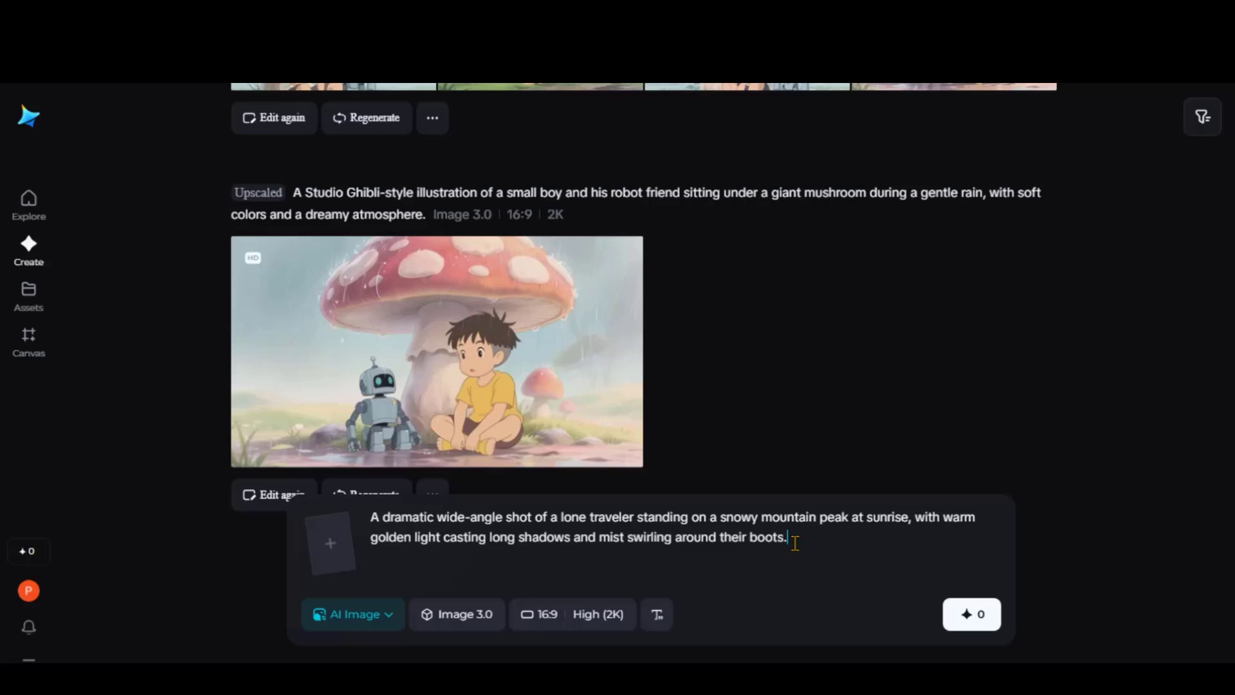
Step: Add the quoted title "LONE TRAVLER" after the snowy-peak prompt and generate
drag(794, 544, 408, 524)
click(373, 517)
click(657, 615)
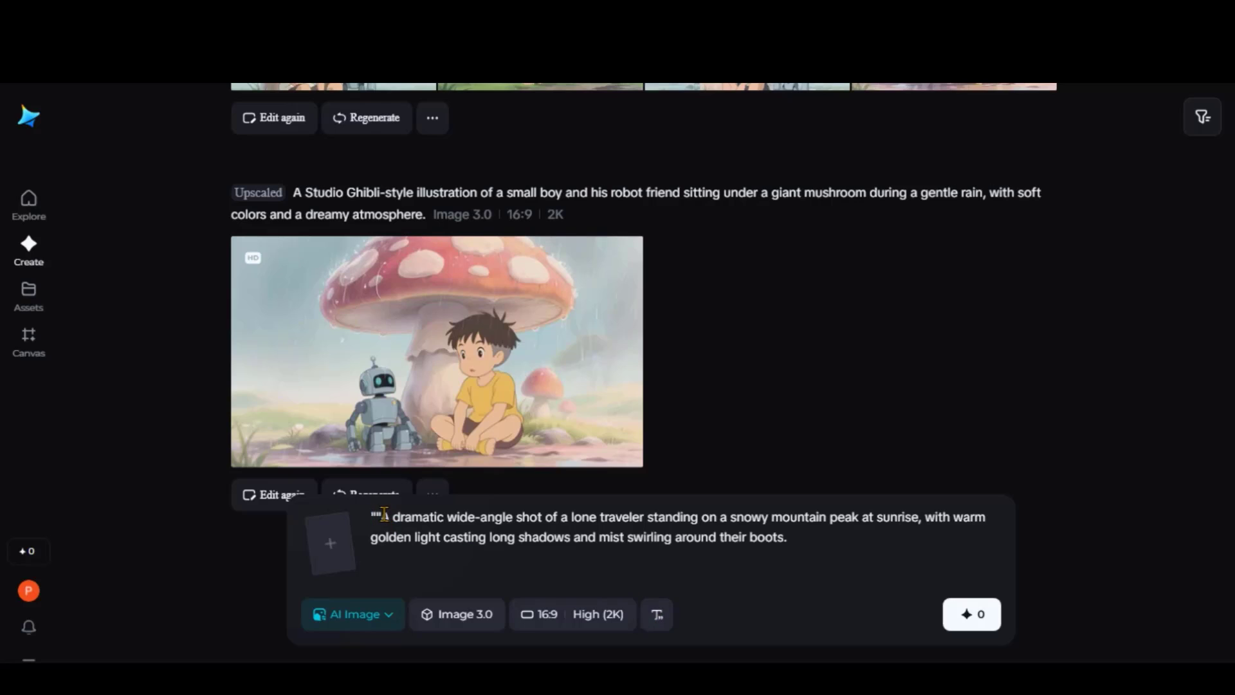
key(BackSpace)
key(BackSpace)
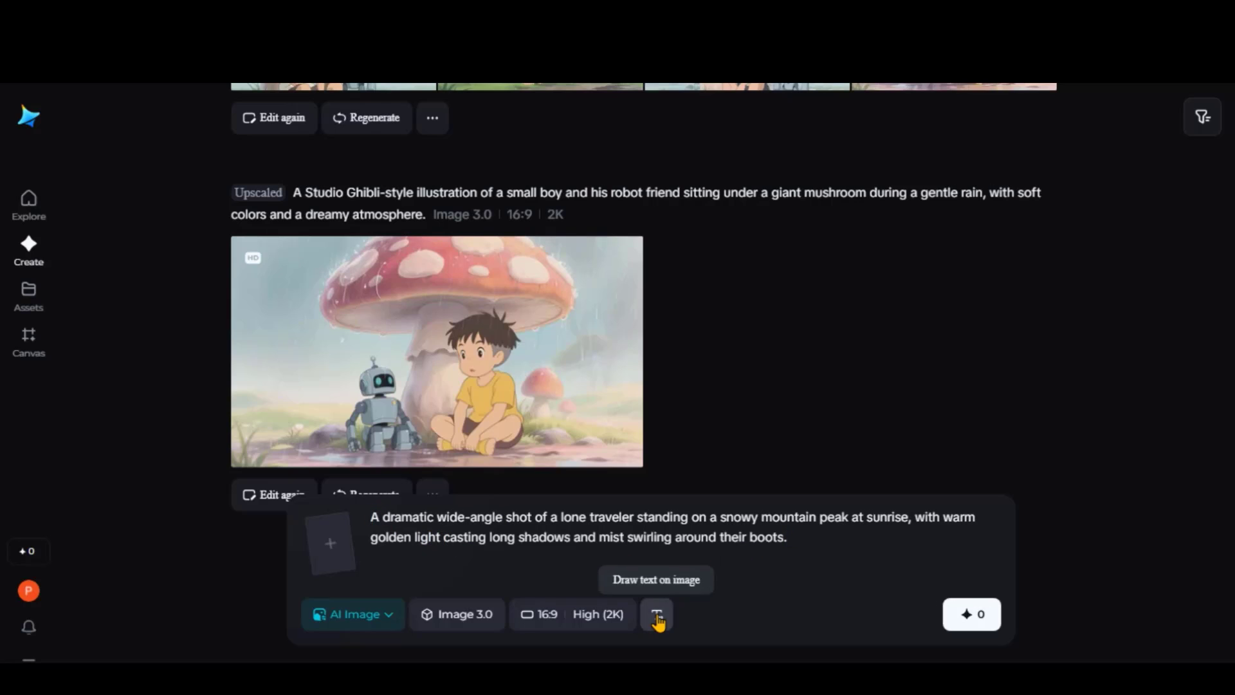
click(657, 615)
text("LONE TRAVLER")
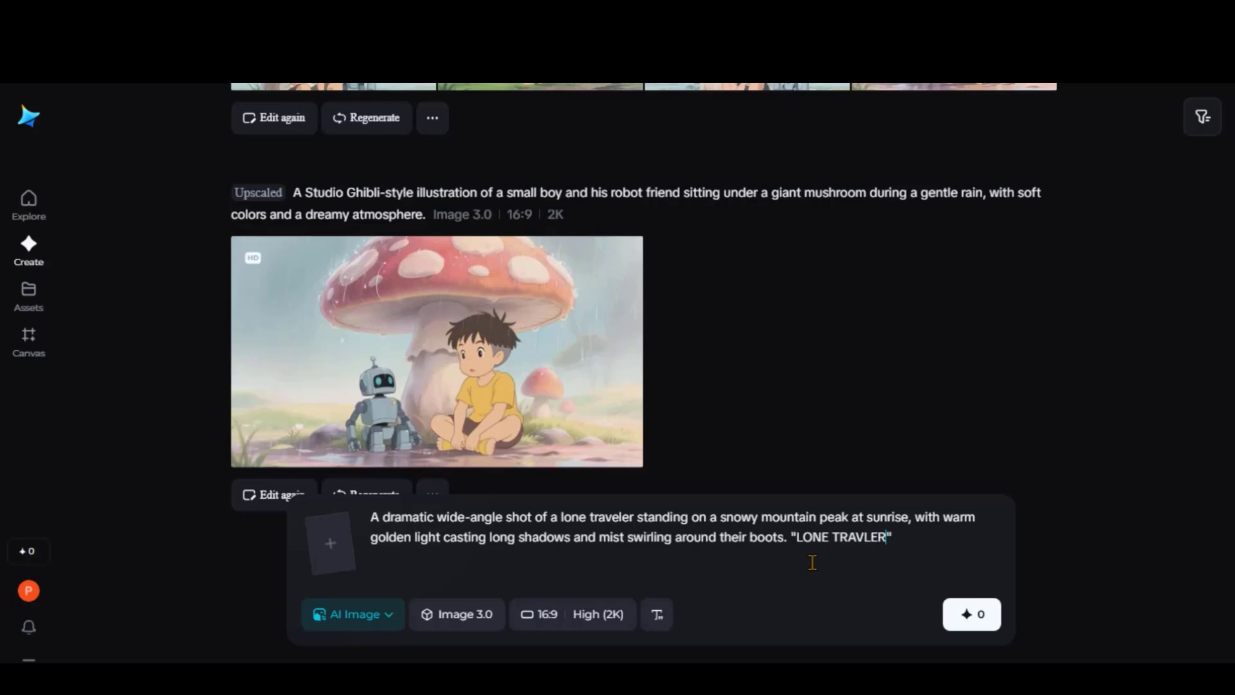
click(968, 619)
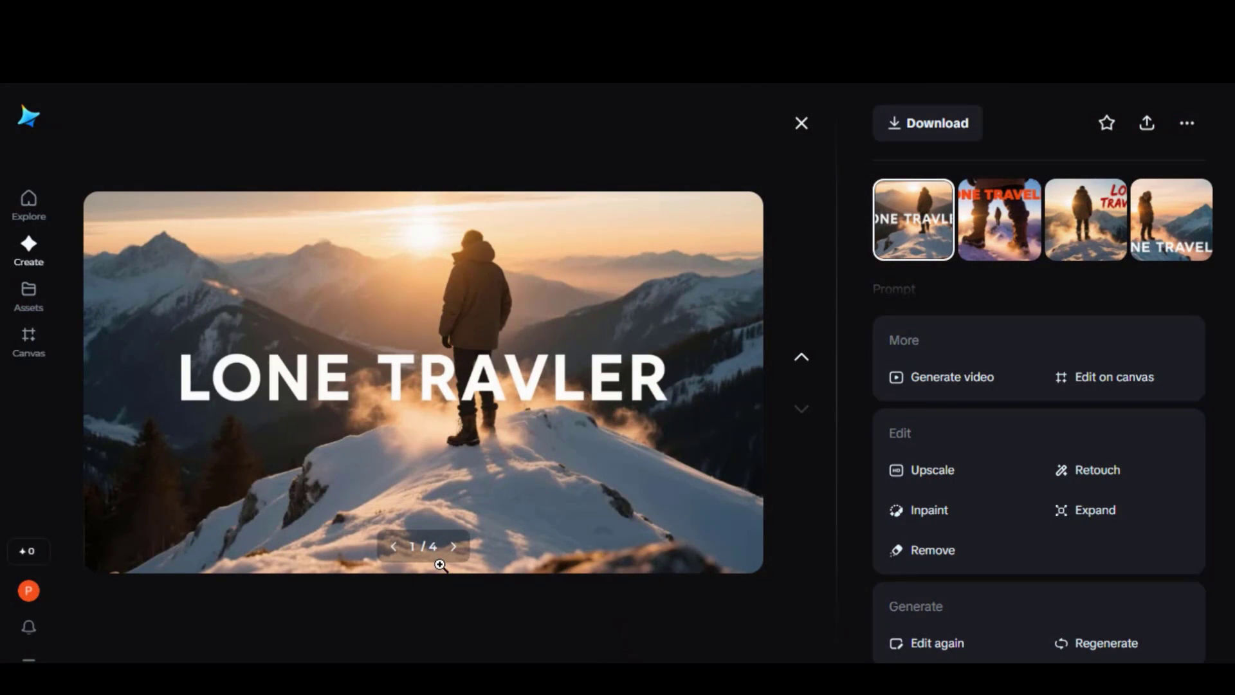
Step: Step through lone-traveler images two, three and four in the viewer
click(454, 547)
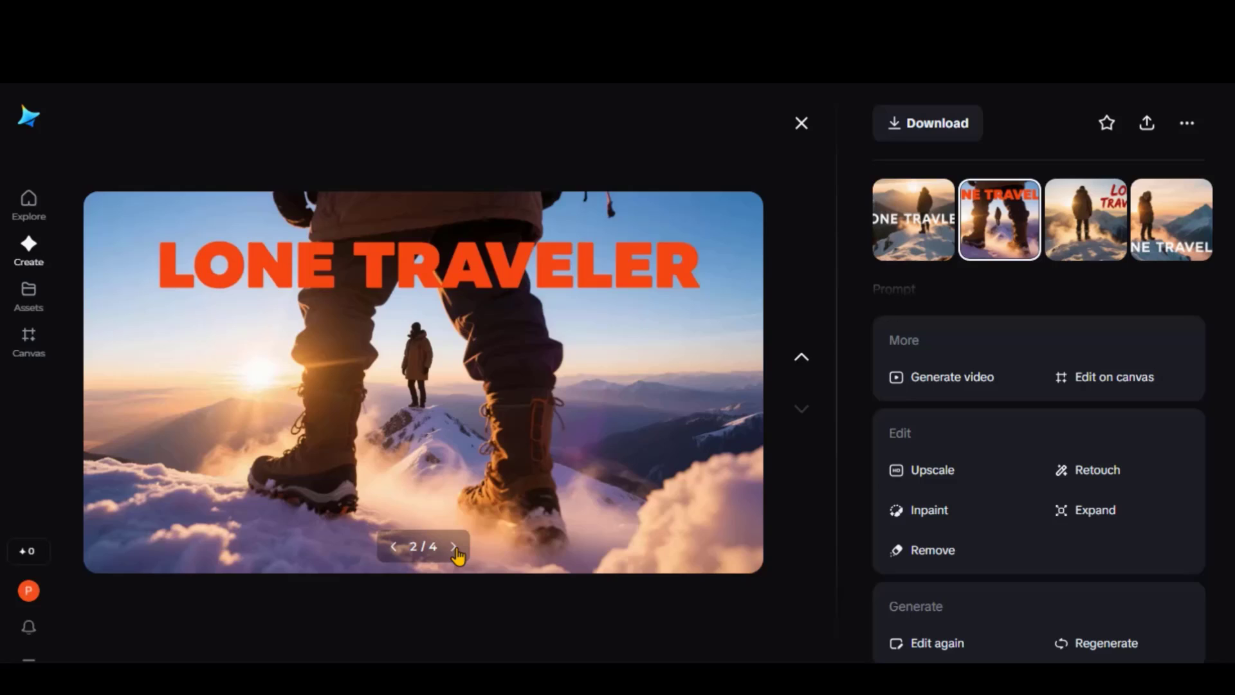
click(454, 546)
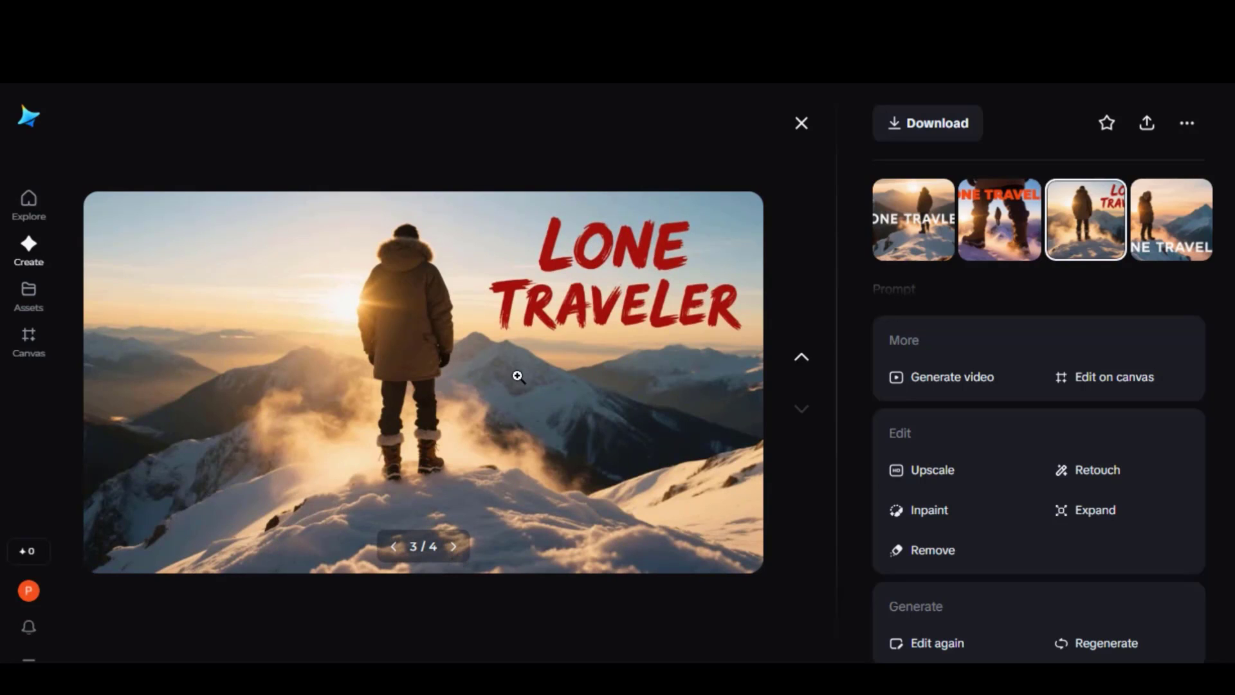
click(454, 546)
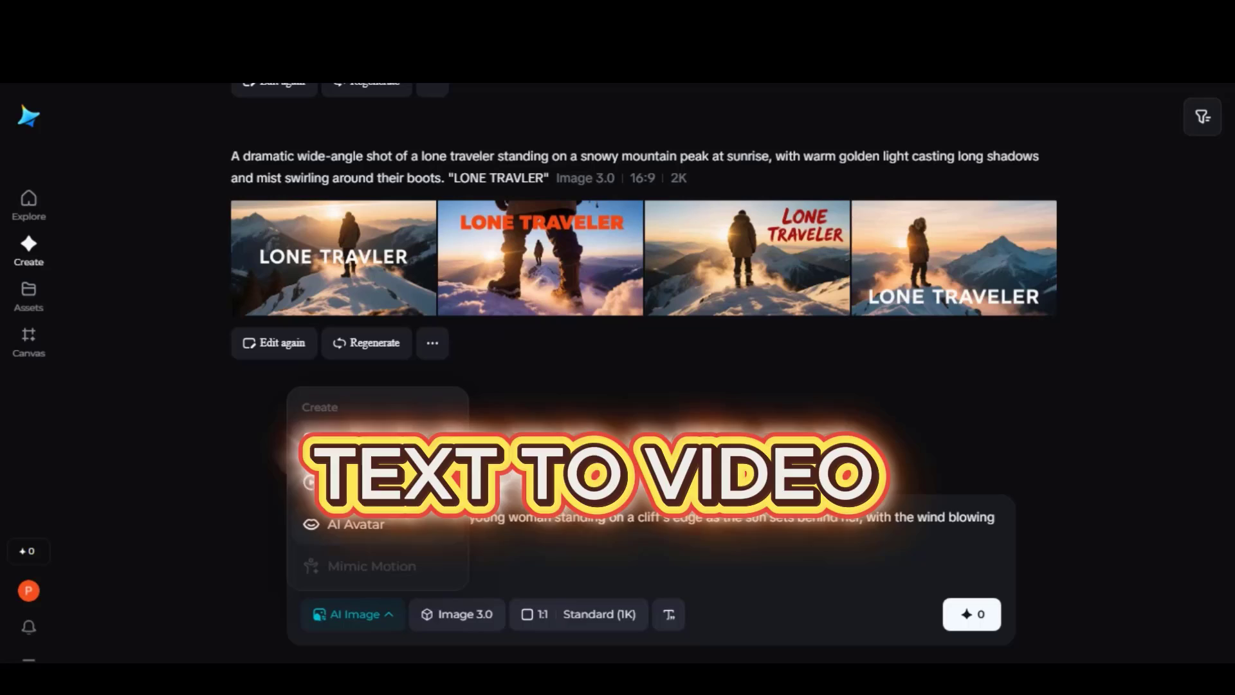
Step: Switch to AI Video and enter the young woman on a sunset cliff prompt
click(342, 483)
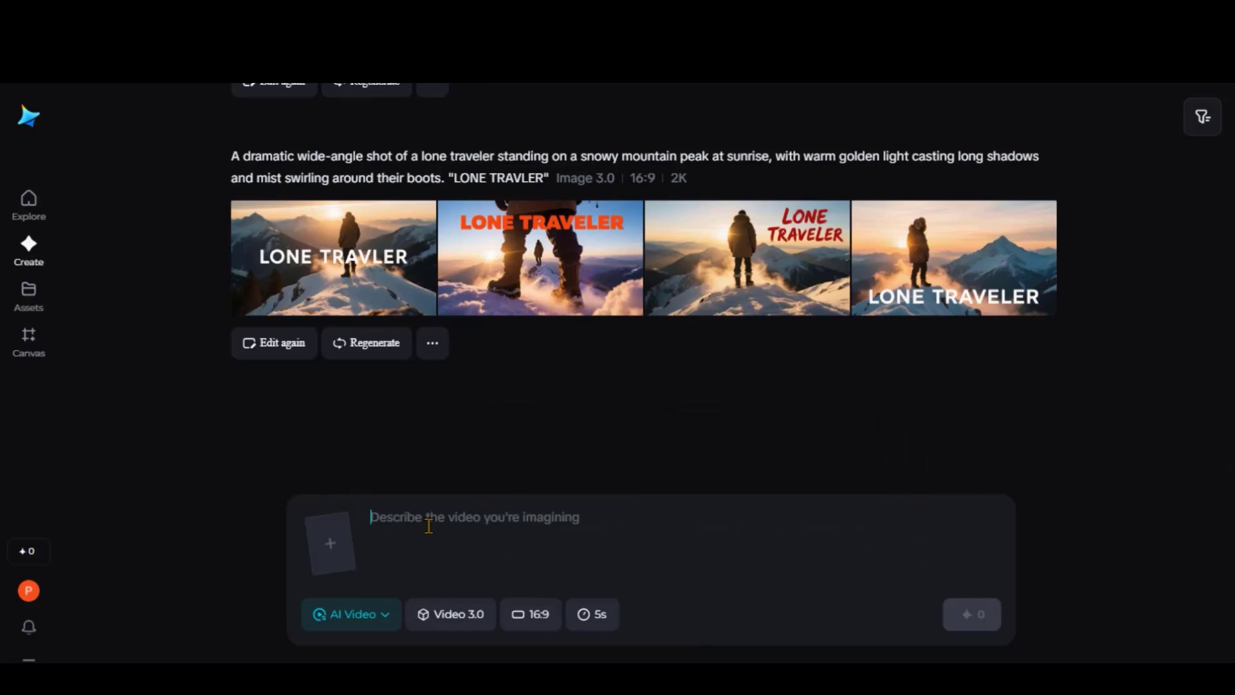
text(A wide shot of a young woman standing on a cliff's edge as the sun sets behind her, with the wind blowing through her hair.)
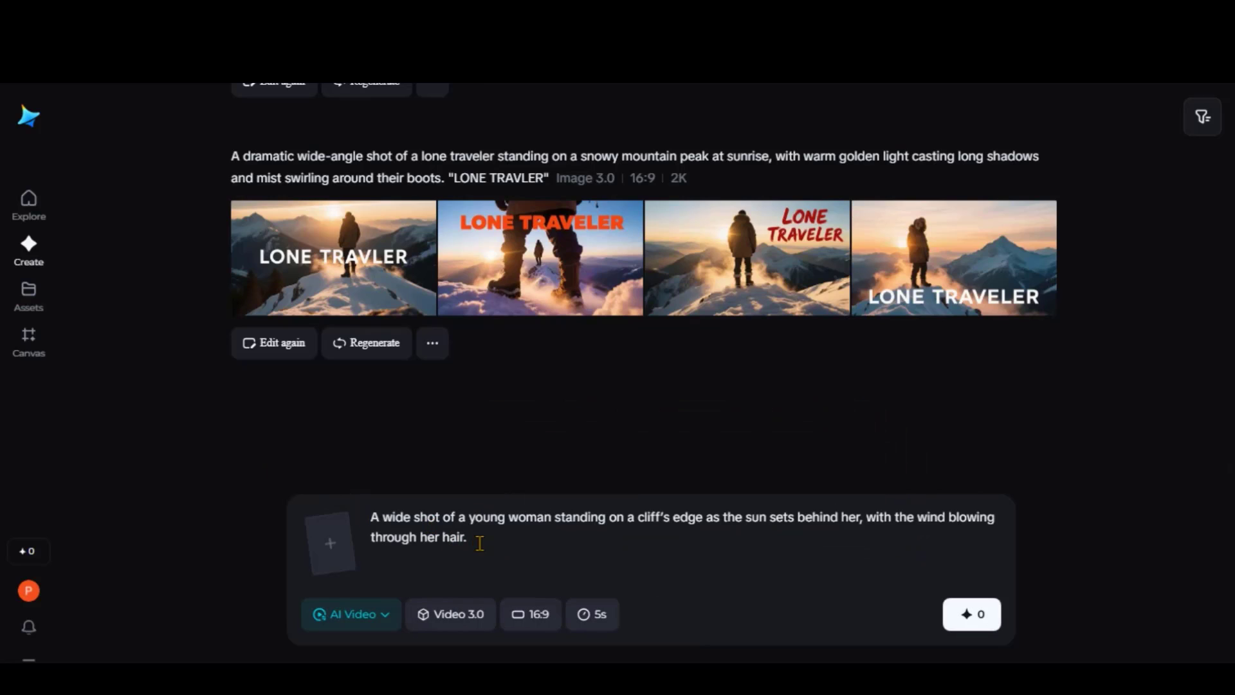
drag(479, 544, 375, 518)
click(487, 541)
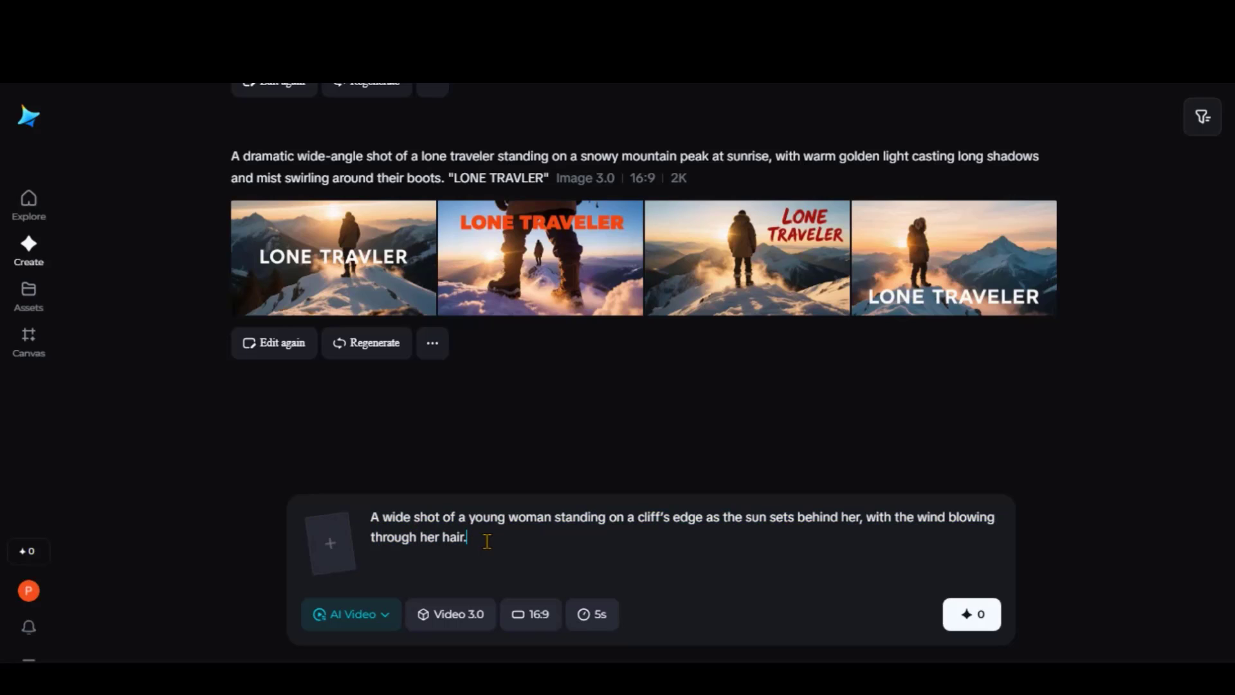
Step: Keep Video 3.0, 16:9 and 5 seconds, then generate the video
click(447, 621)
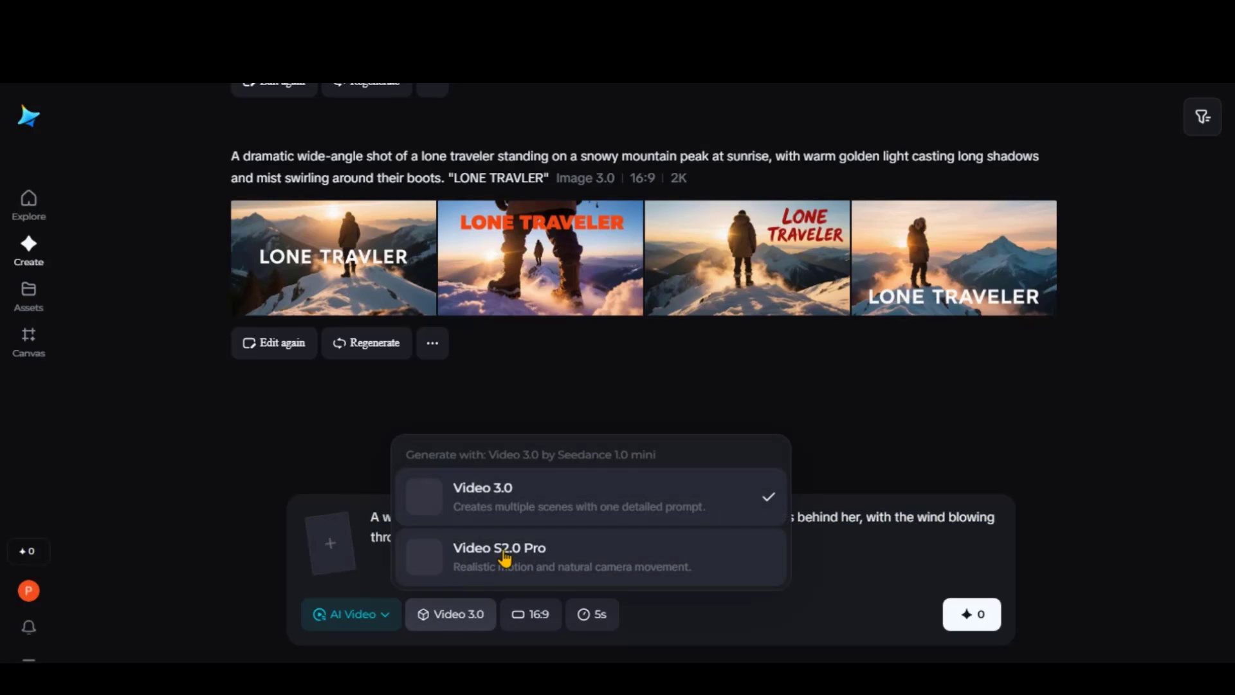
click(504, 499)
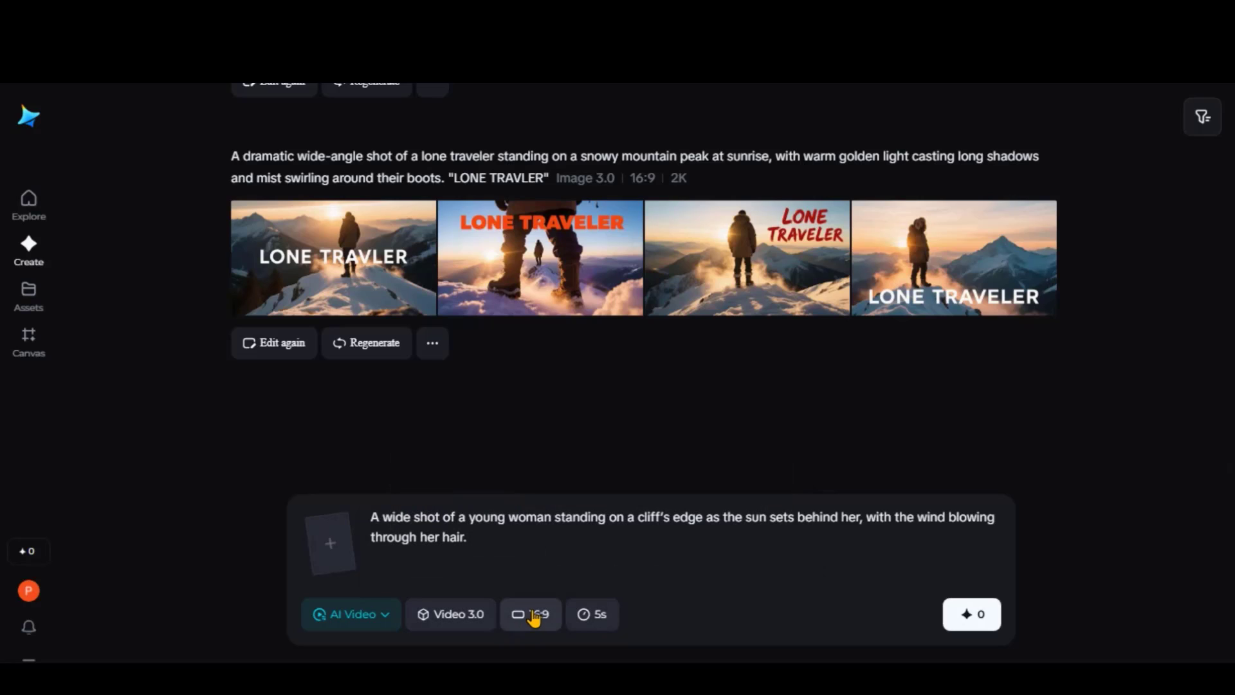
click(539, 616)
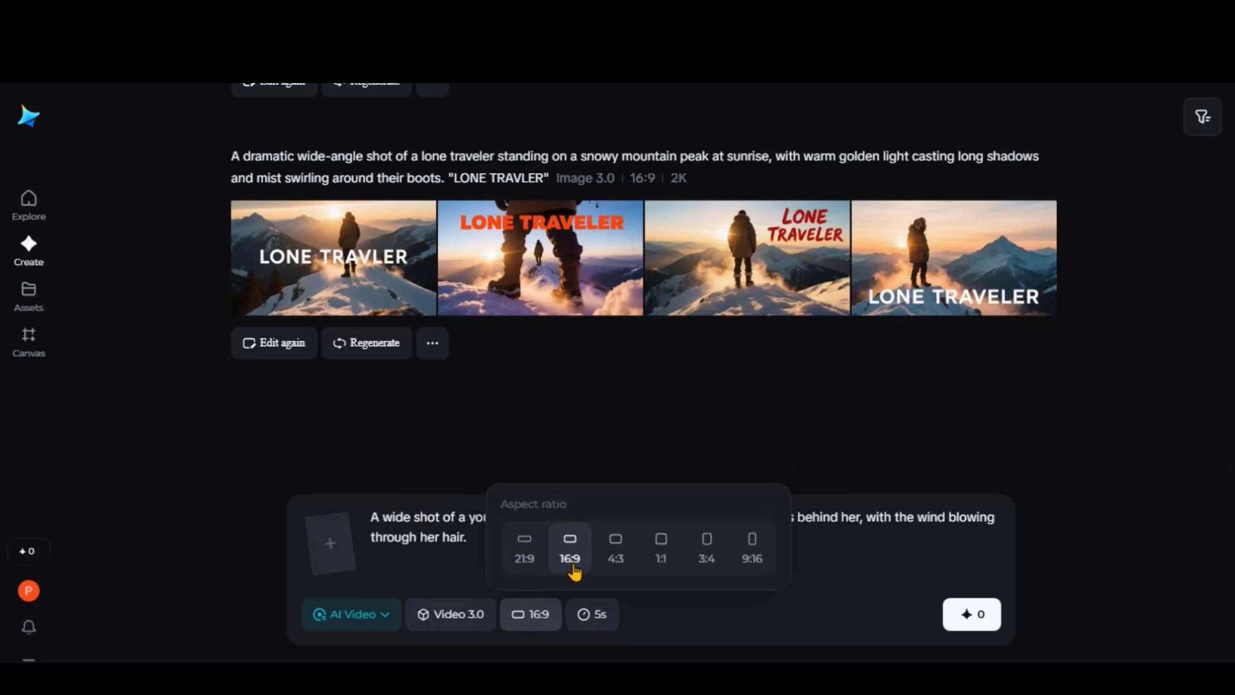
click(599, 616)
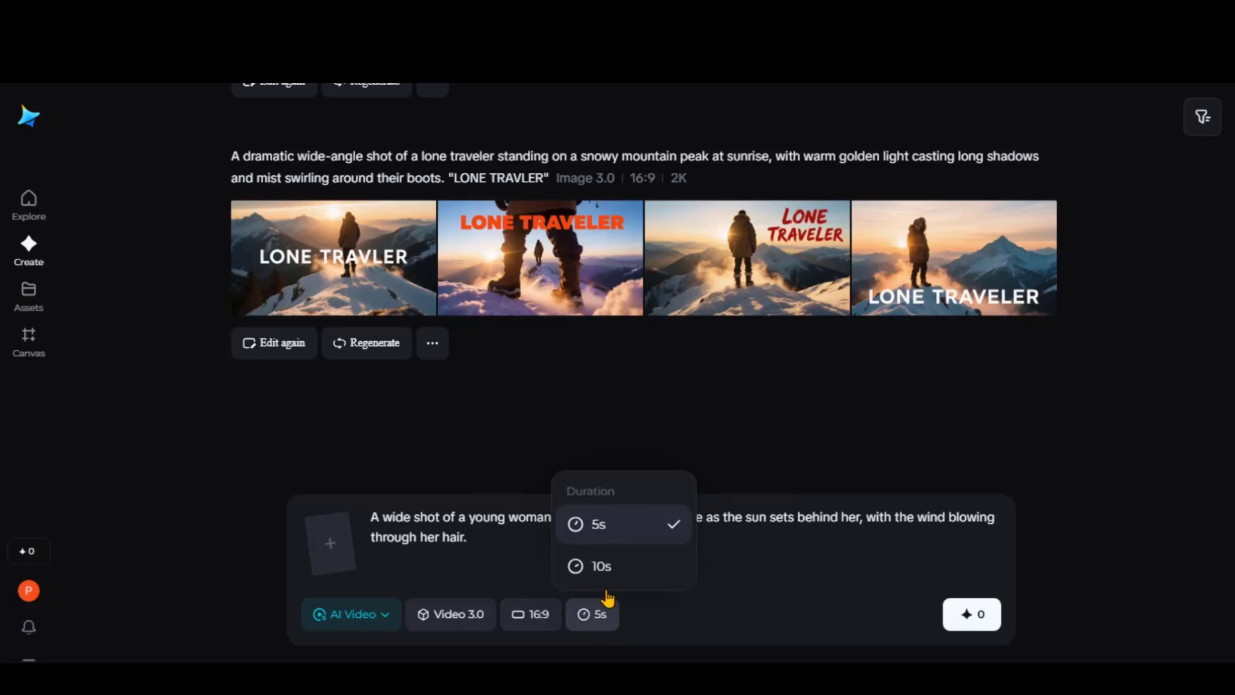
click(733, 543)
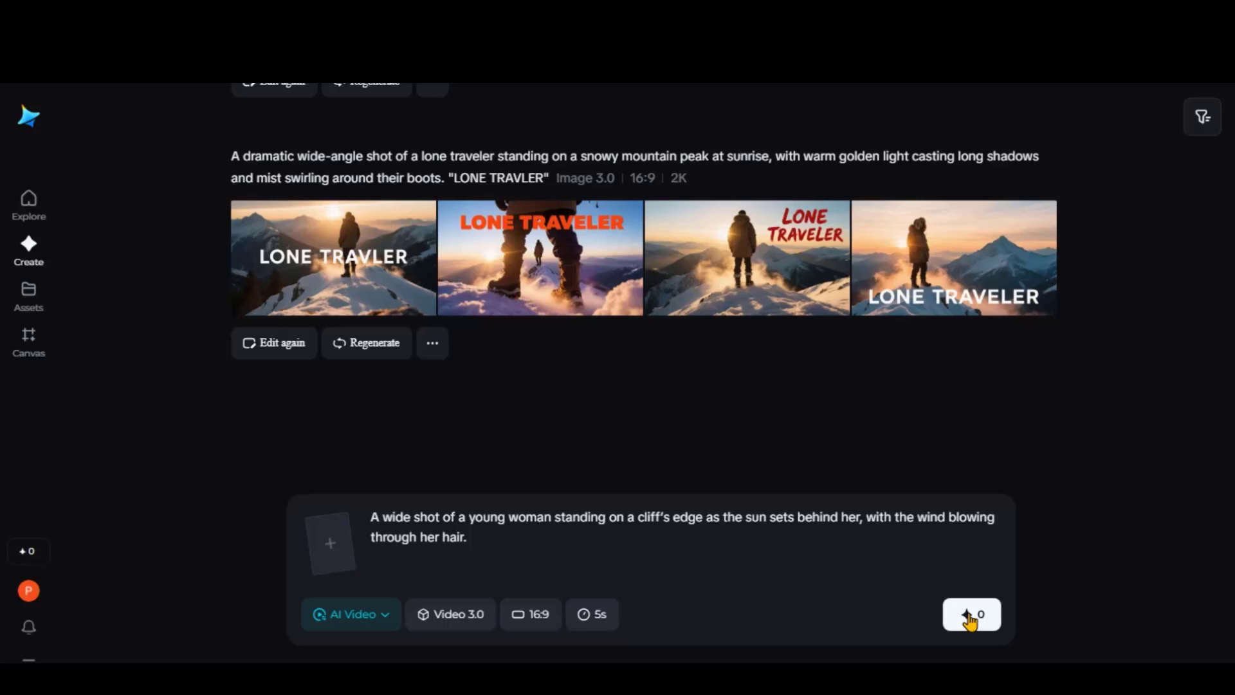
click(976, 616)
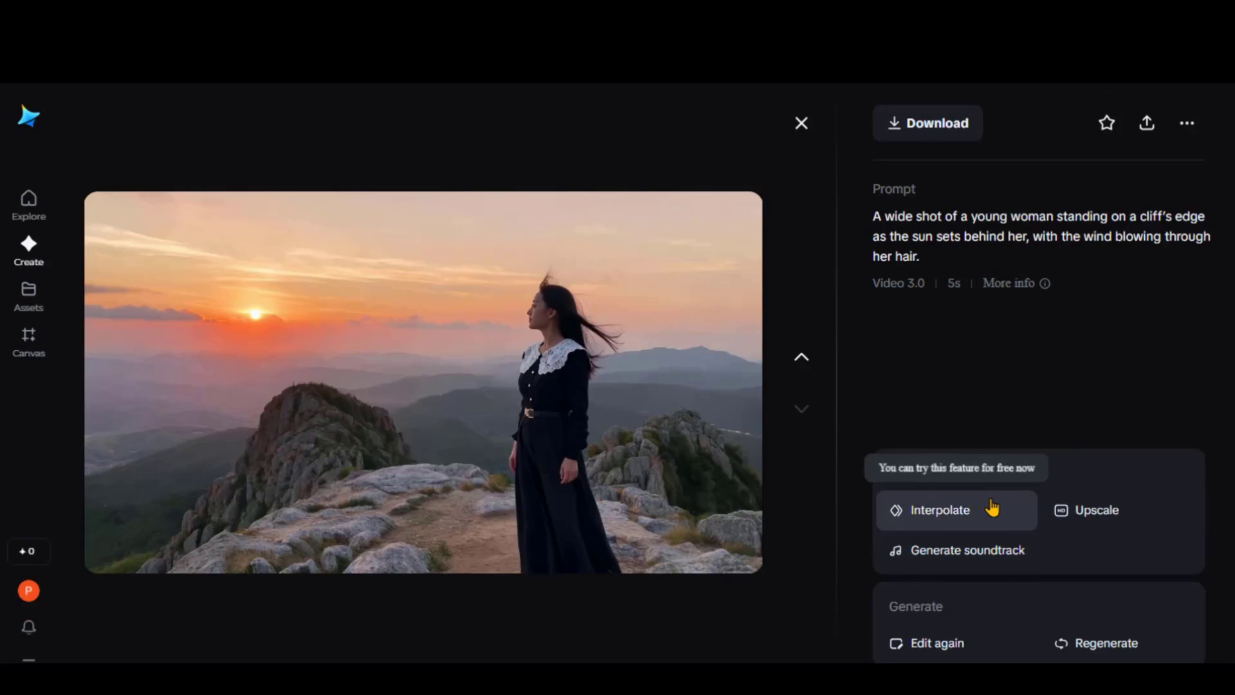
Step: Start a soundtrack for the cliff video and choose Customize for theme, genre and mood
click(970, 548)
click(522, 187)
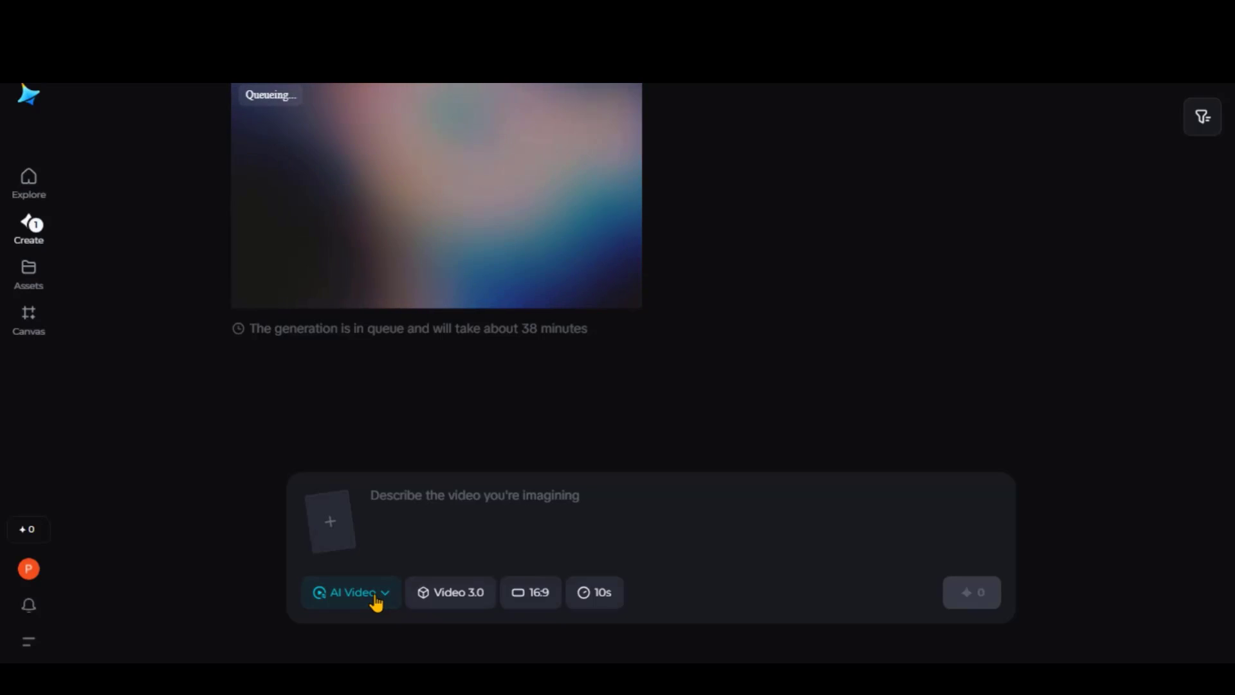
Step: Generate a 10s Default-ratio video from the Ghibli boy-and-robot mushroom image, keeping its prompt
click(377, 602)
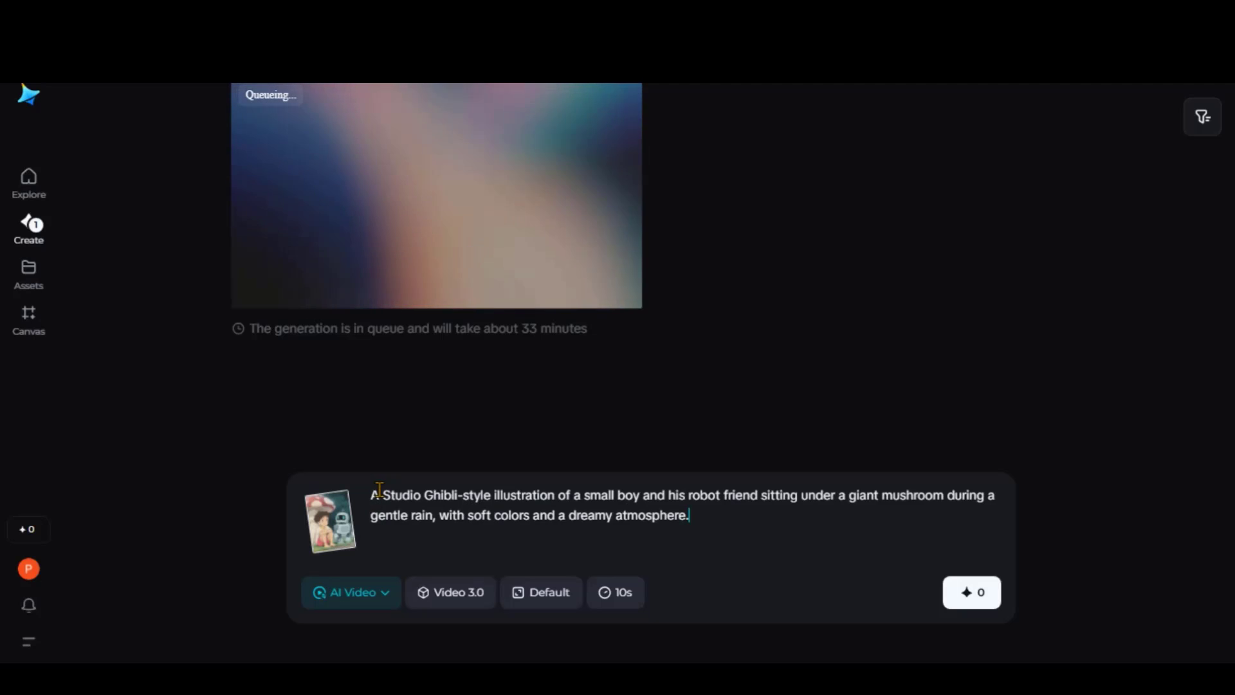
click(707, 513)
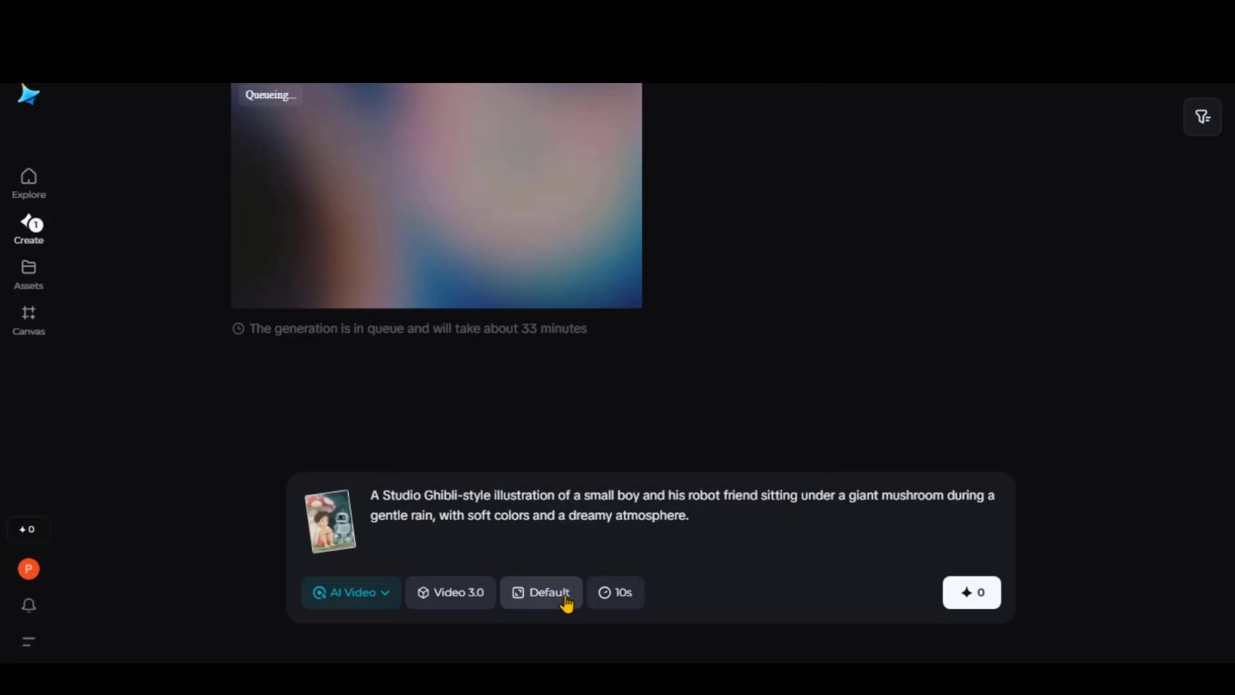
click(963, 593)
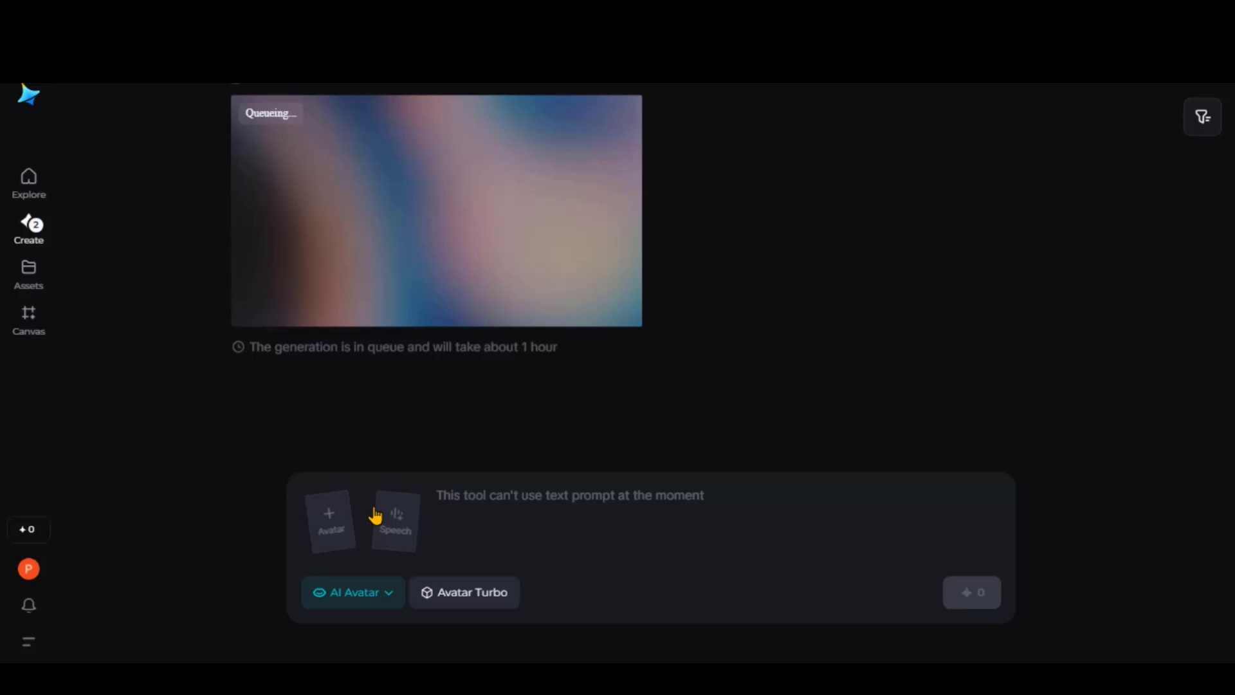
Step: Set a man's portrait as the avatar and write a friendly AI-assistant greeting for text-to-speech
click(336, 532)
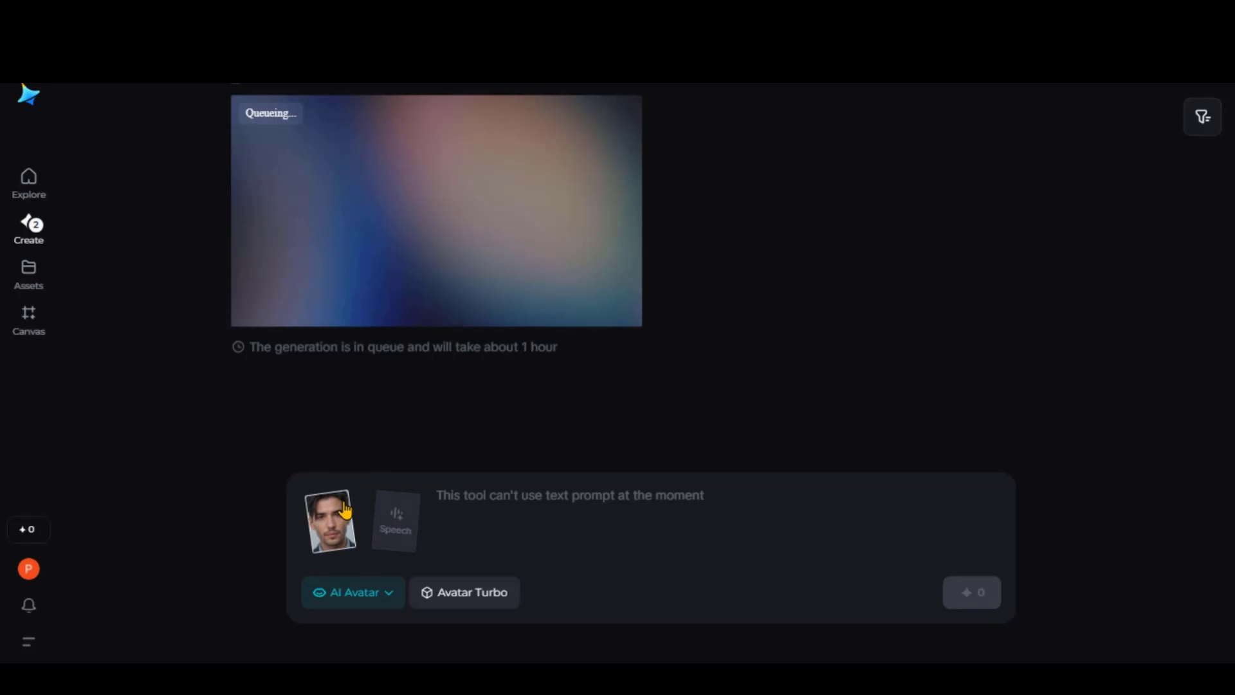
mouse_move(395, 521)
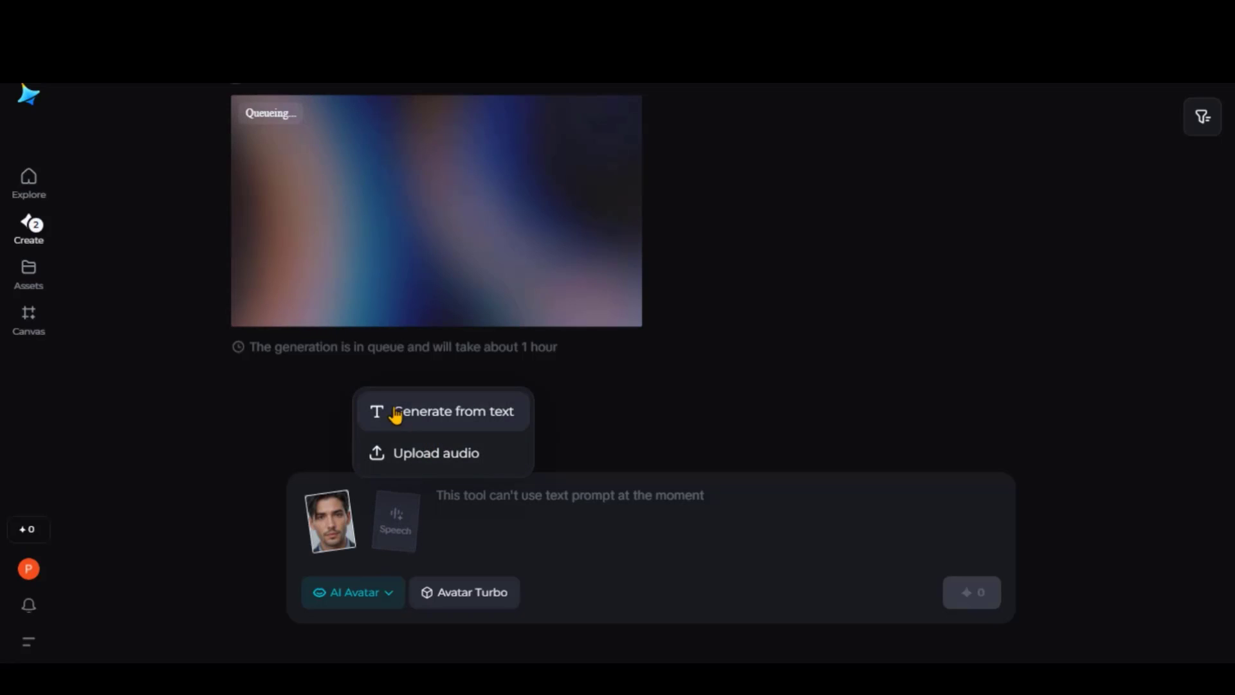
click(459, 419)
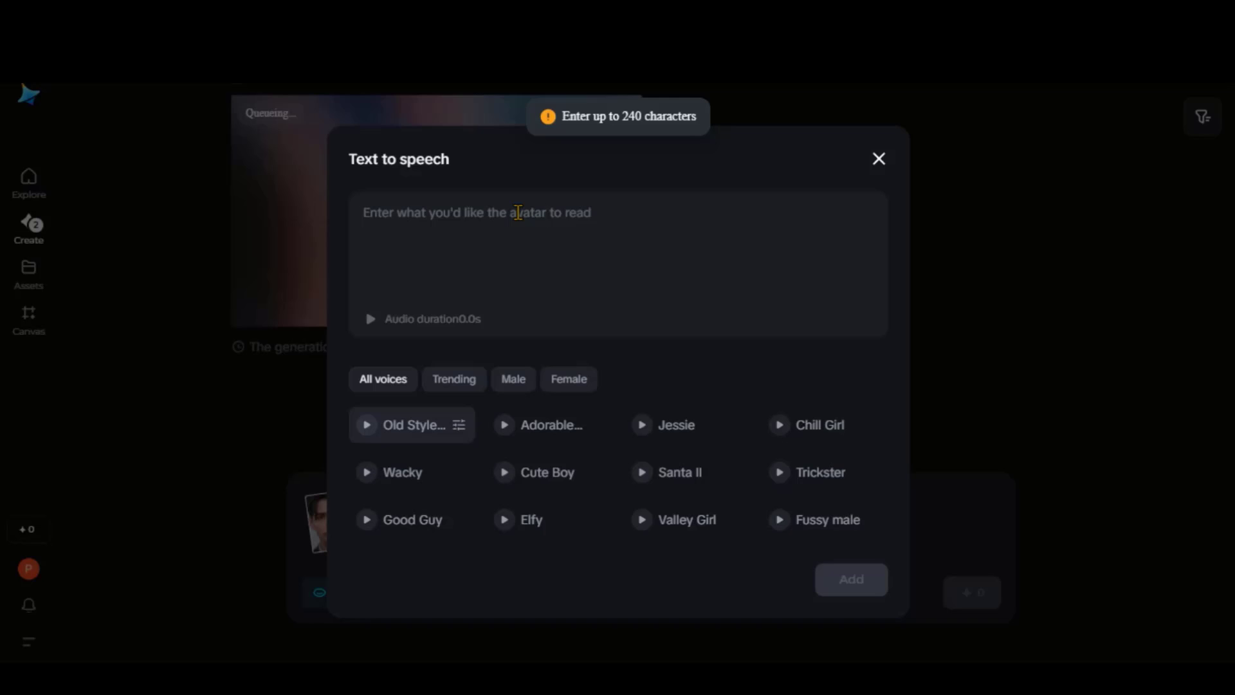
Step: Voice the greeting script with Bill and add it as the avatar's speech
click(581, 255)
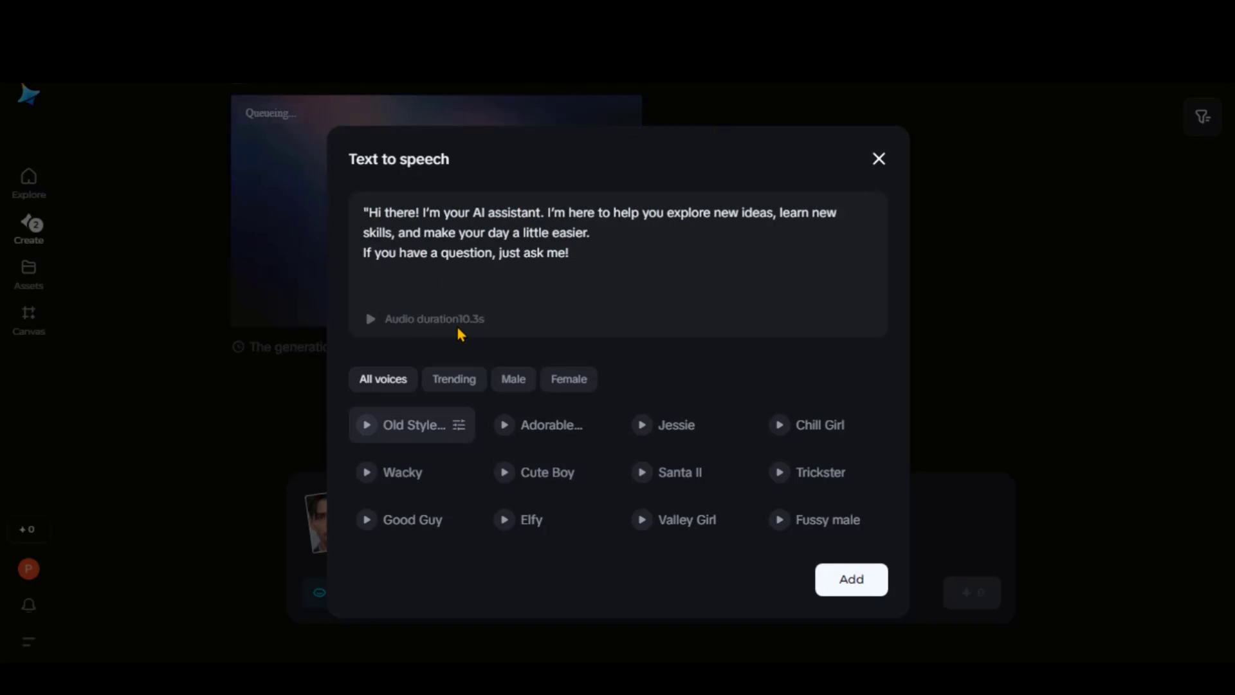
scroll(725, 459, down, 5)
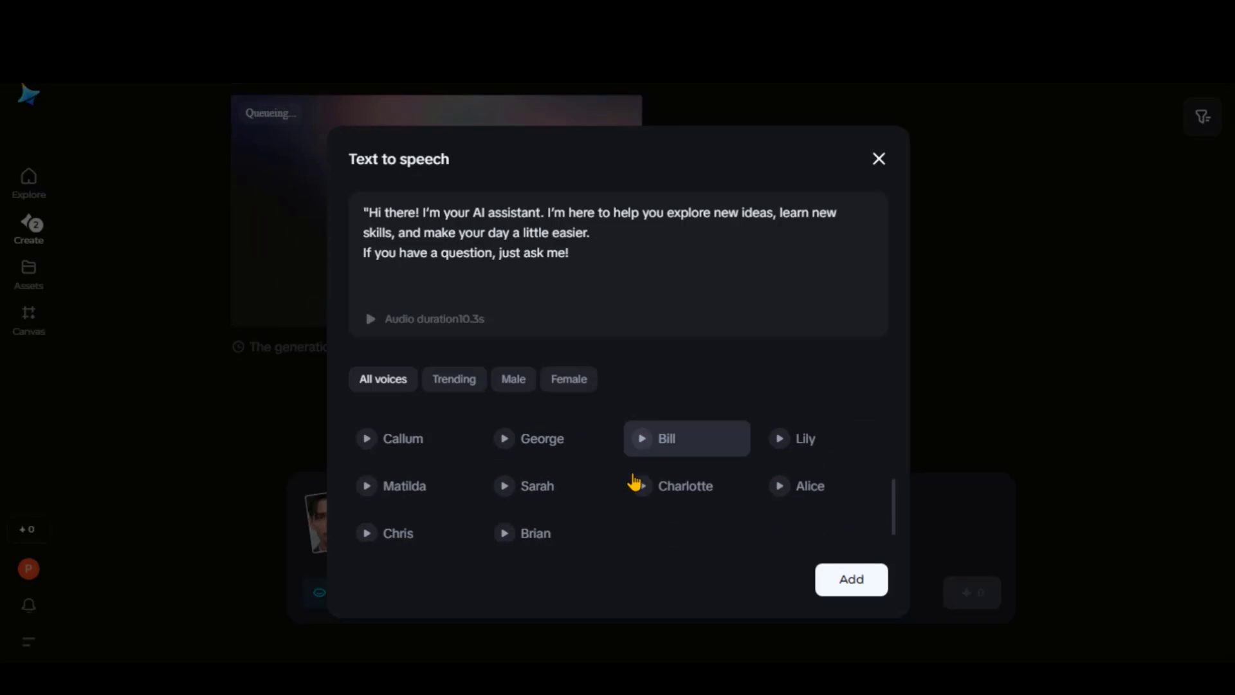
click(669, 432)
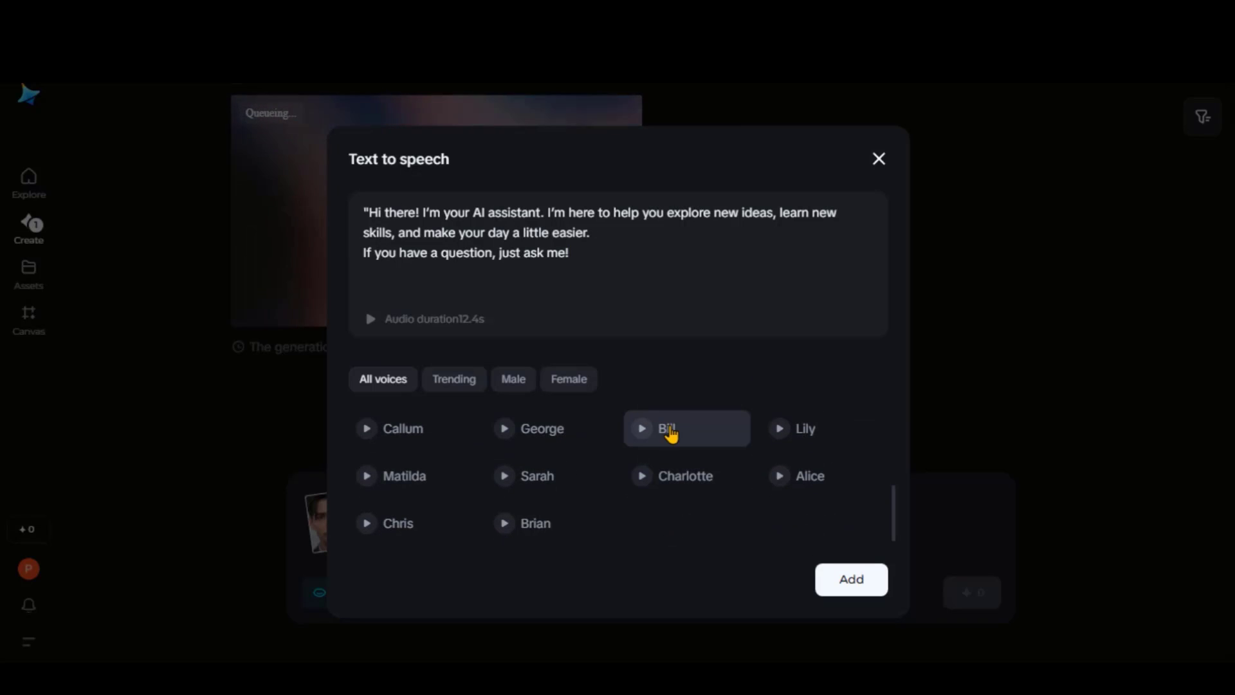
click(851, 585)
Step: Switch the avatar model to Avatar Pro and generate the talking avatar video
click(471, 596)
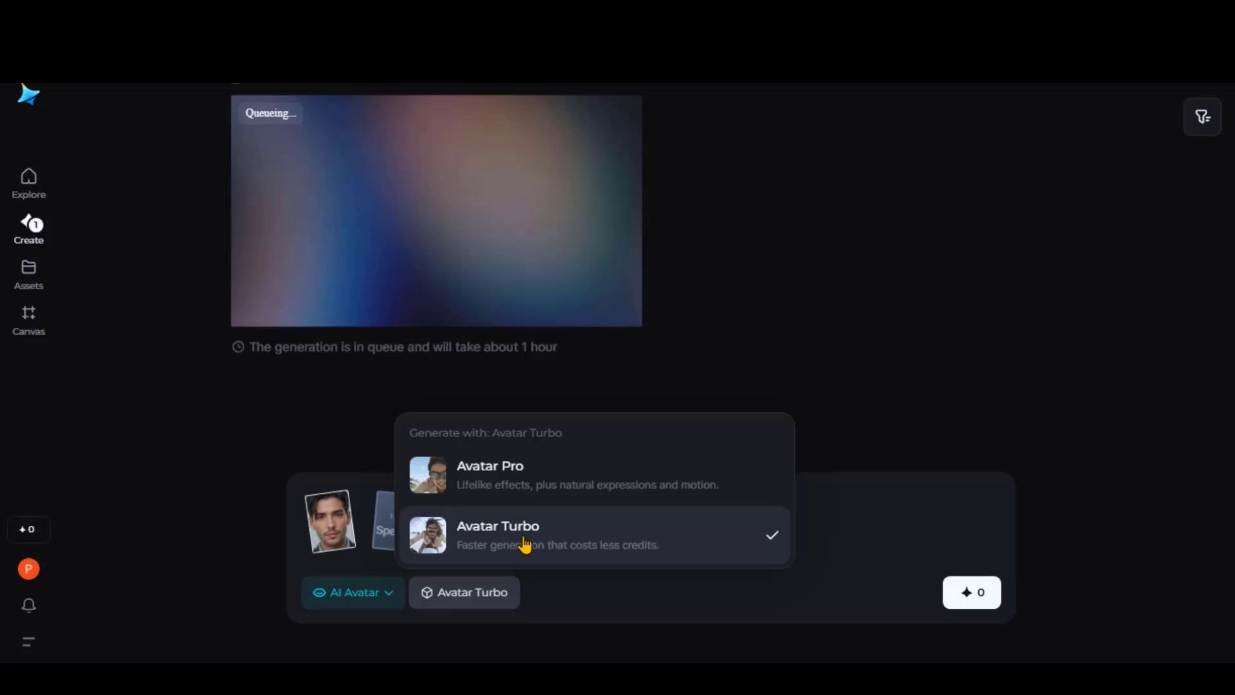
click(564, 490)
click(957, 598)
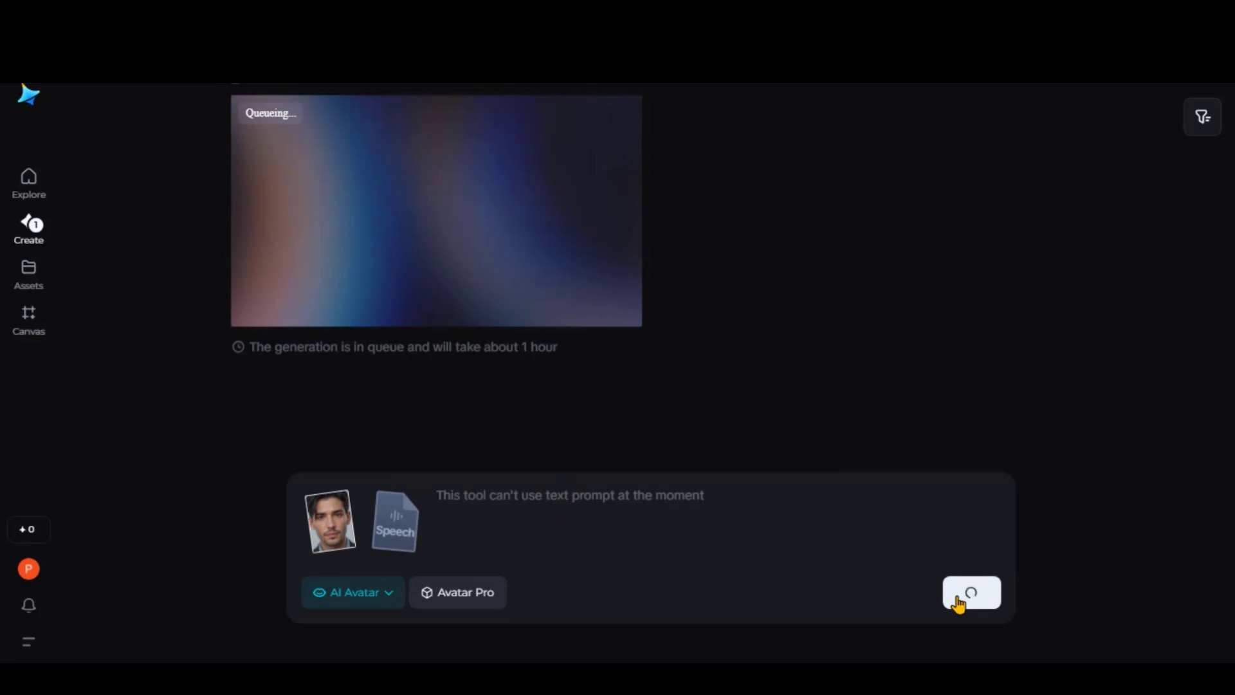